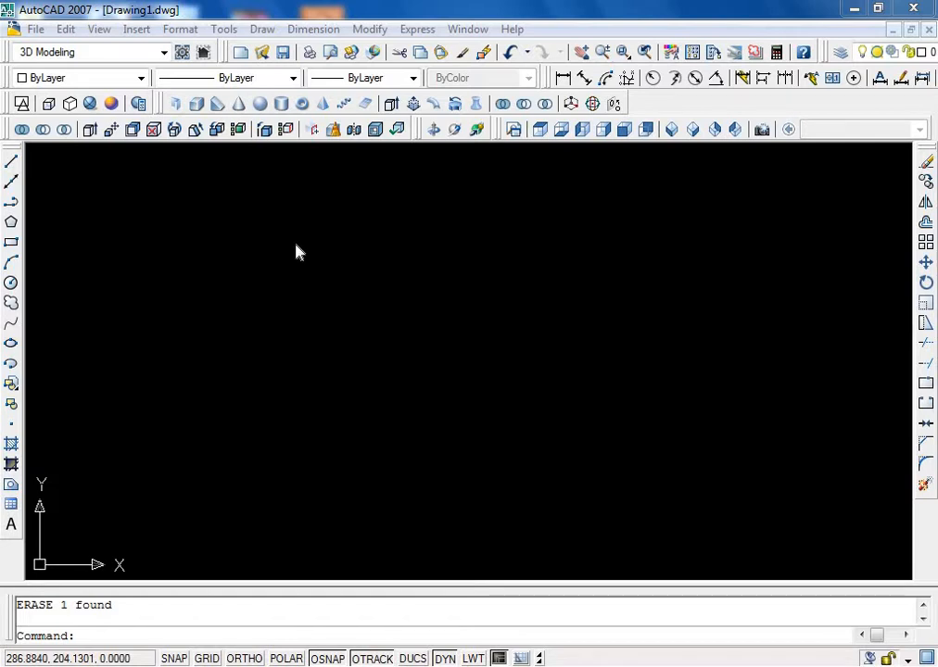
# - Draw a circle with a radius of about 37 in the empty drawing
pyautogui.write('c')
pyautogui.press('Return')
pyautogui.click(315, 338)
pyautogui.click(418, 390)
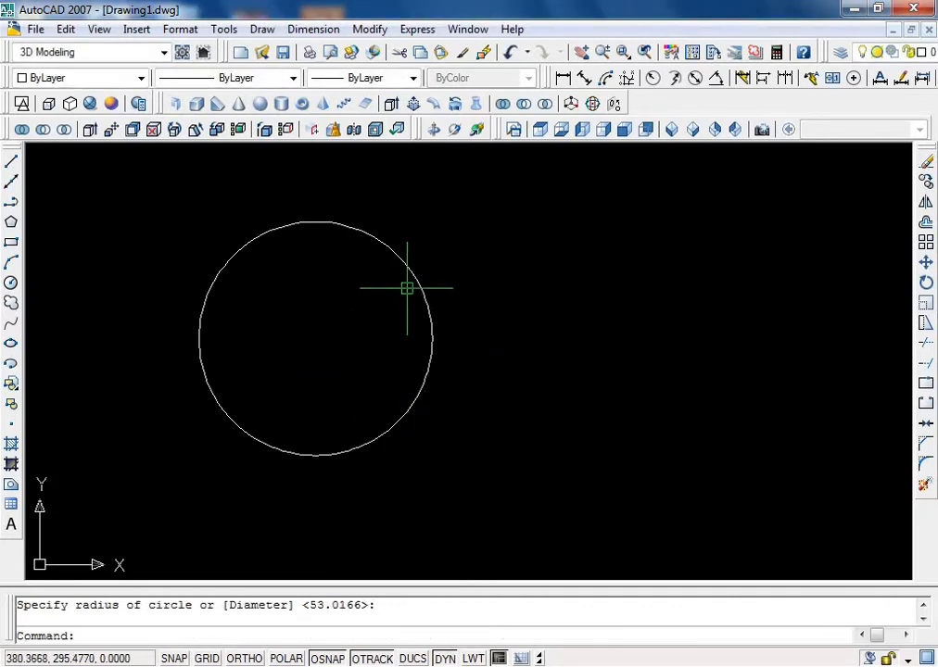
pyautogui.scroll(2, 315, 291)
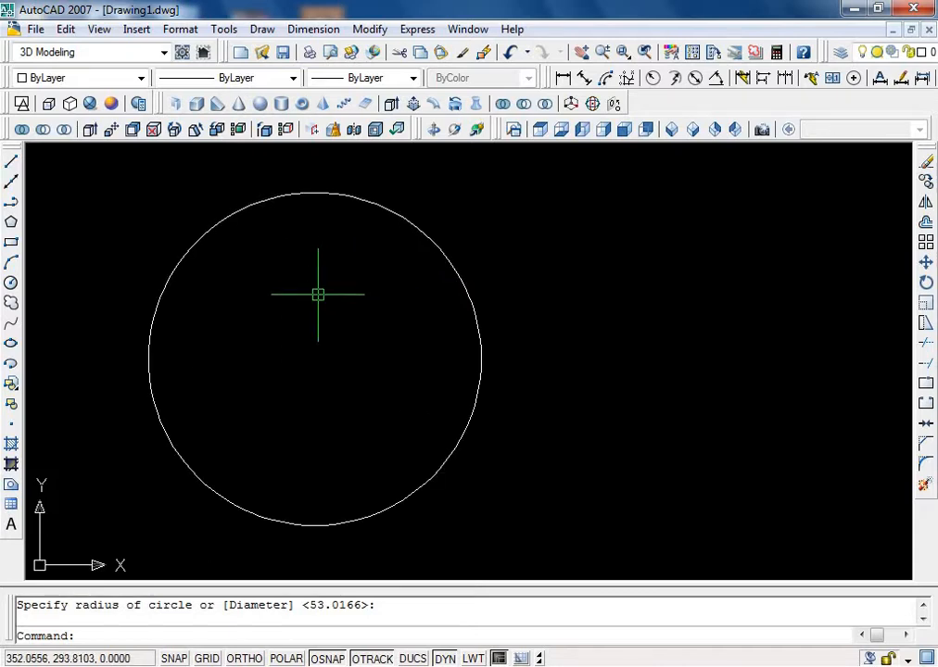
# - Add a radius dimension to the circle, placing its text outside the upper-right edge
pyautogui.write('dr')
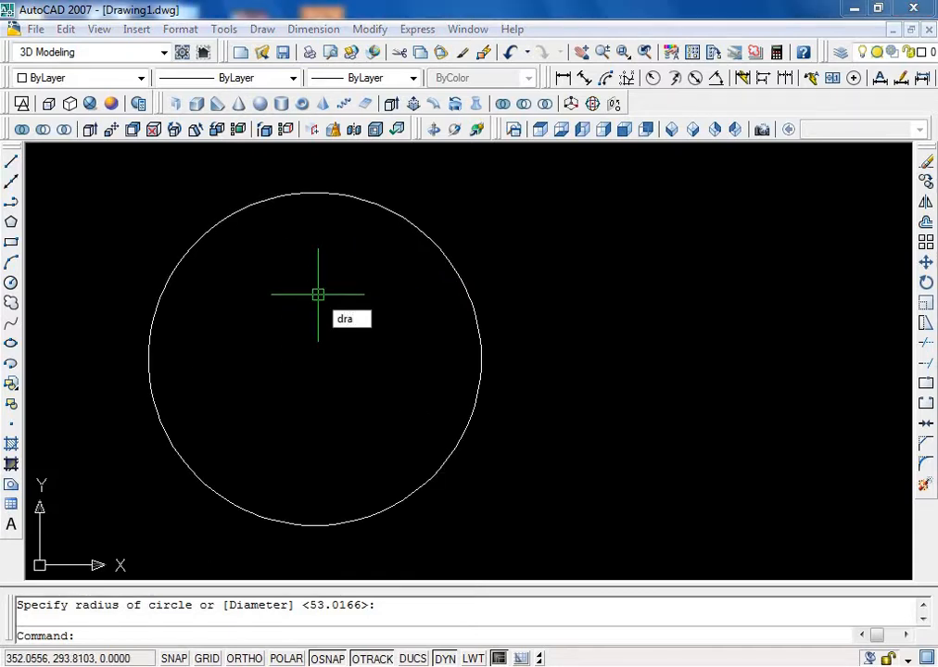
pyautogui.write('a')
pyautogui.press('Return')
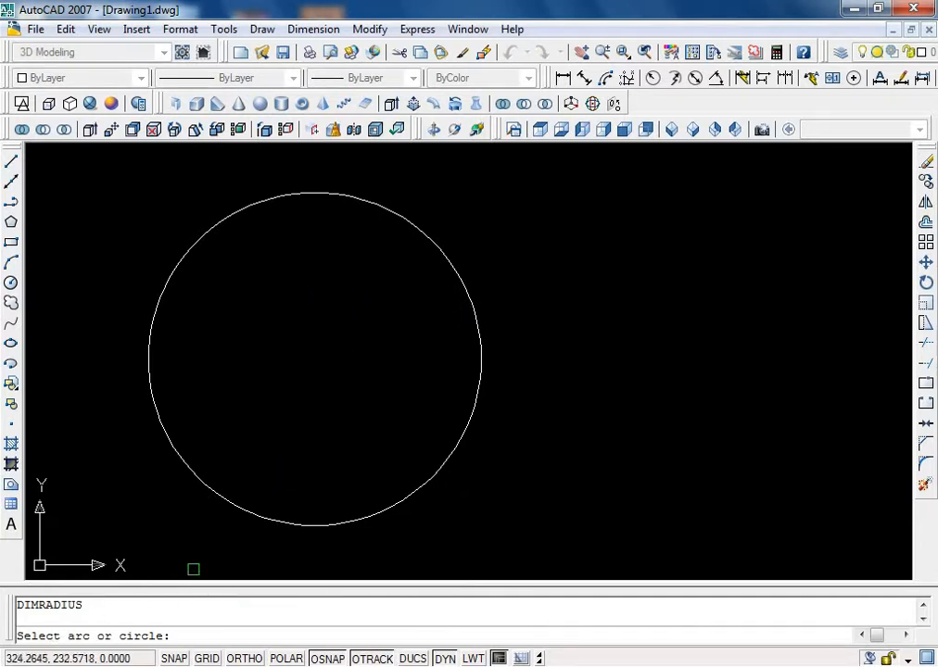
pyautogui.click(456, 270)
pyautogui.click(490, 260)
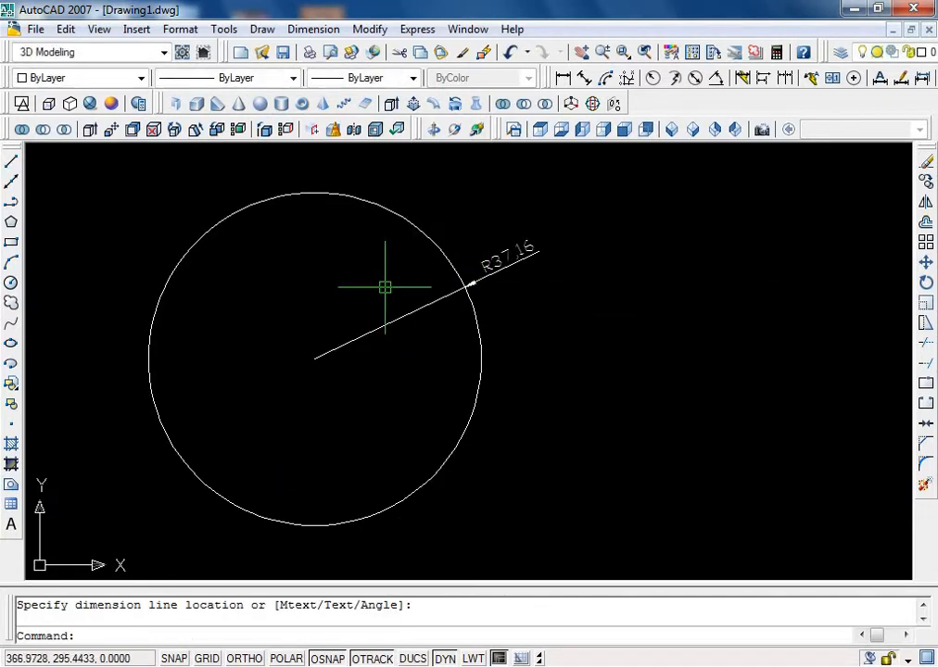
pyautogui.scroll(1, 383, 290)
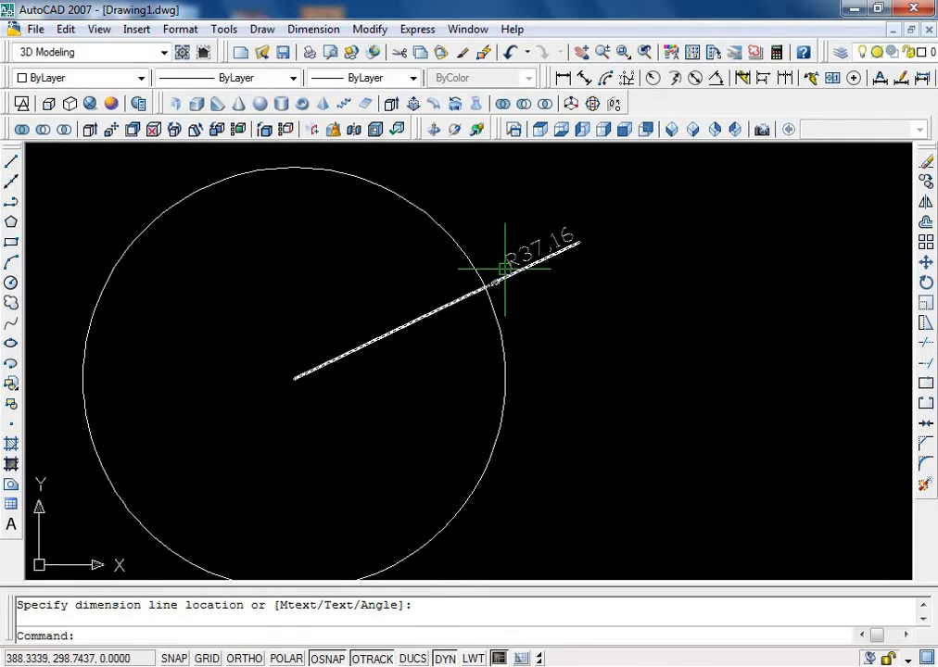
pyautogui.scroll(-1, 530, 256)
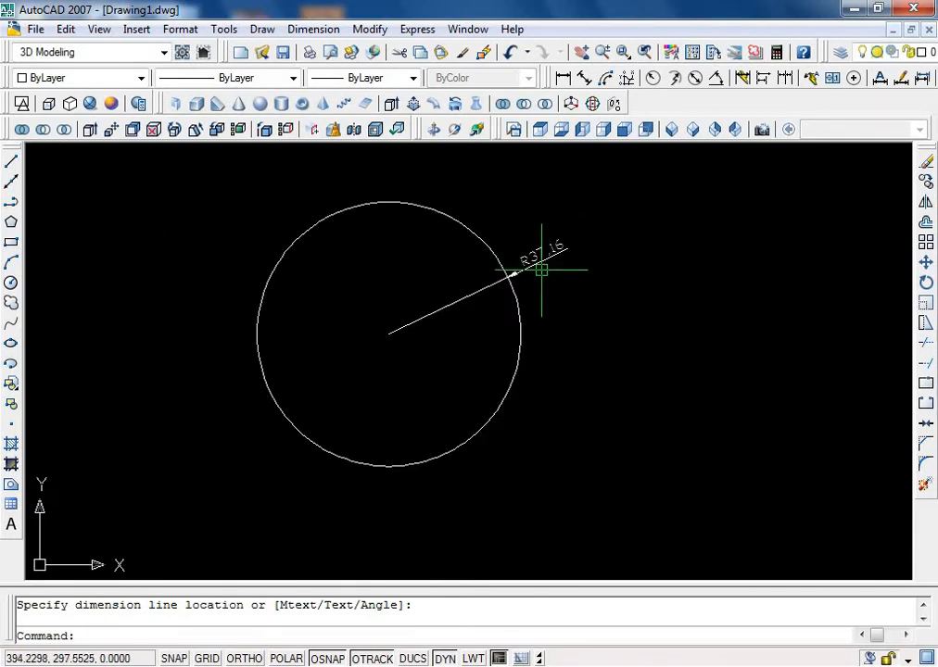
pyautogui.scroll(1, 522, 264)
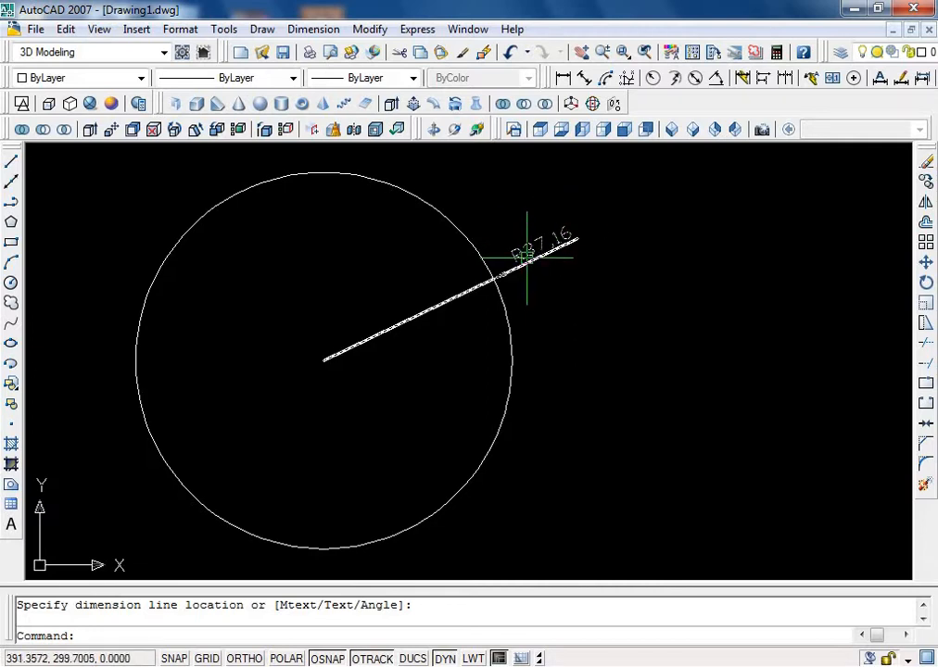
# - Delete the radius dimension from the circle
pyautogui.scroll(-2, 527, 257)
pyautogui.scroll(1, 527, 256)
pyautogui.click(528, 258)
pyautogui.click(528, 257)
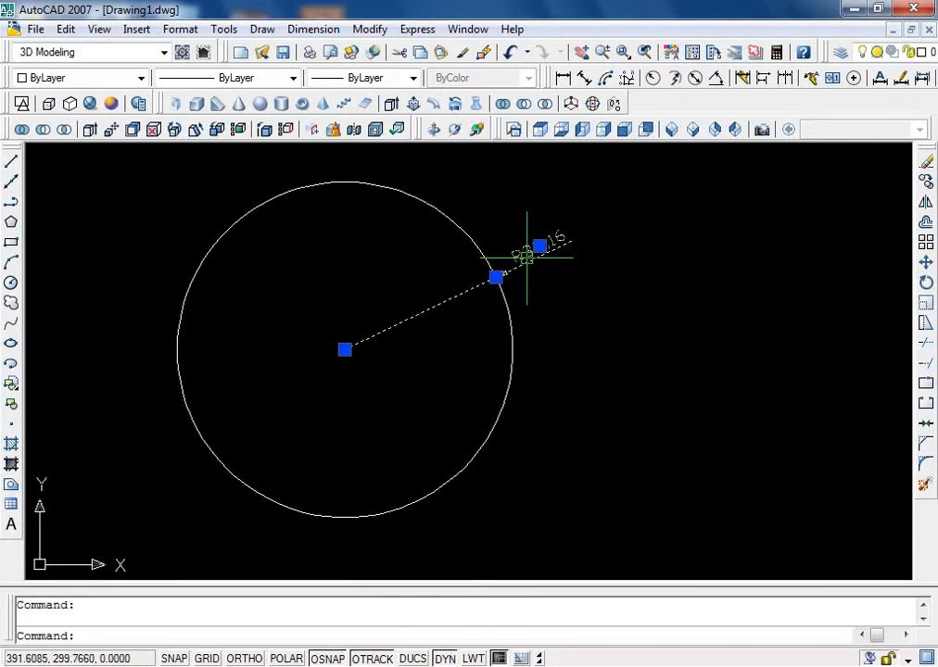
pyautogui.press('Delete')
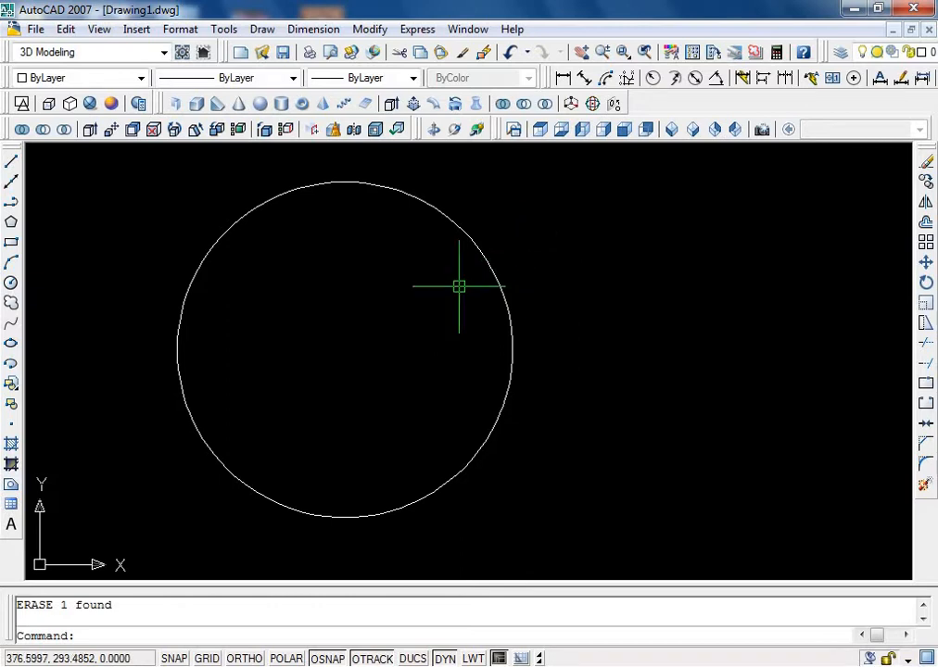
# - Dimension the circle's radius again, with the dimension line running out through the upper edge just right of the circle's top
pyautogui.write('dr')
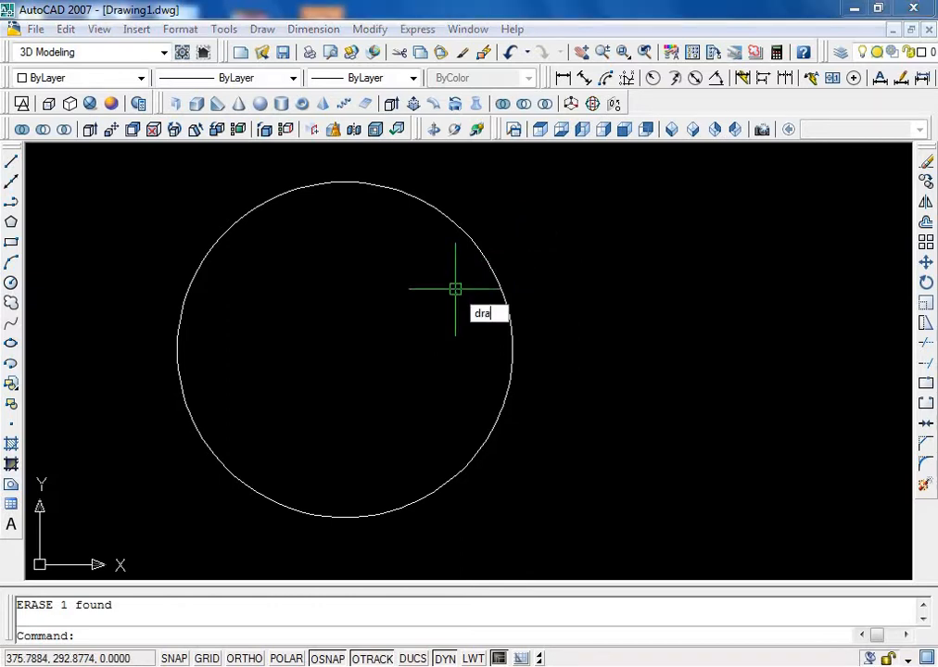
pyautogui.write('a')
pyautogui.press('Return')
pyautogui.click(461, 234)
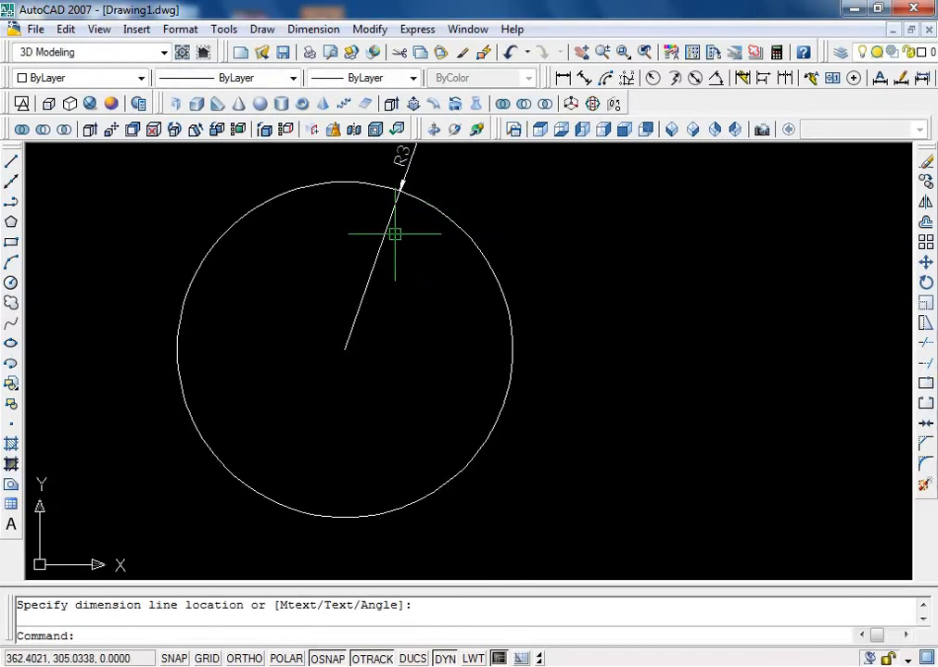
pyautogui.scroll(-2, 395, 234)
pyautogui.scroll(2, 378, 273)
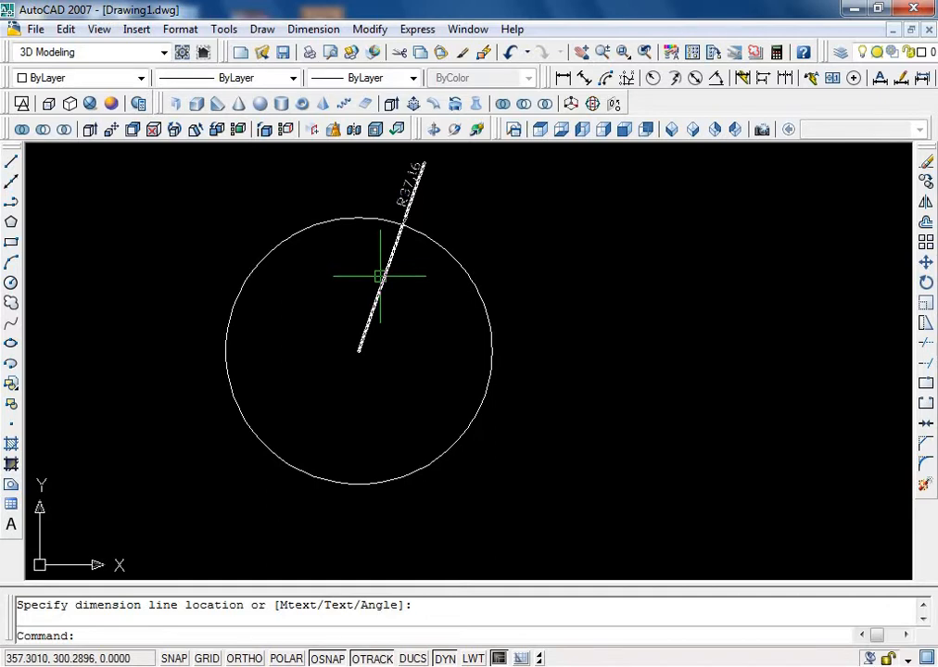
# - Dimension the circle's diameter, placing the text just outside its right edge
pyautogui.write('dd')
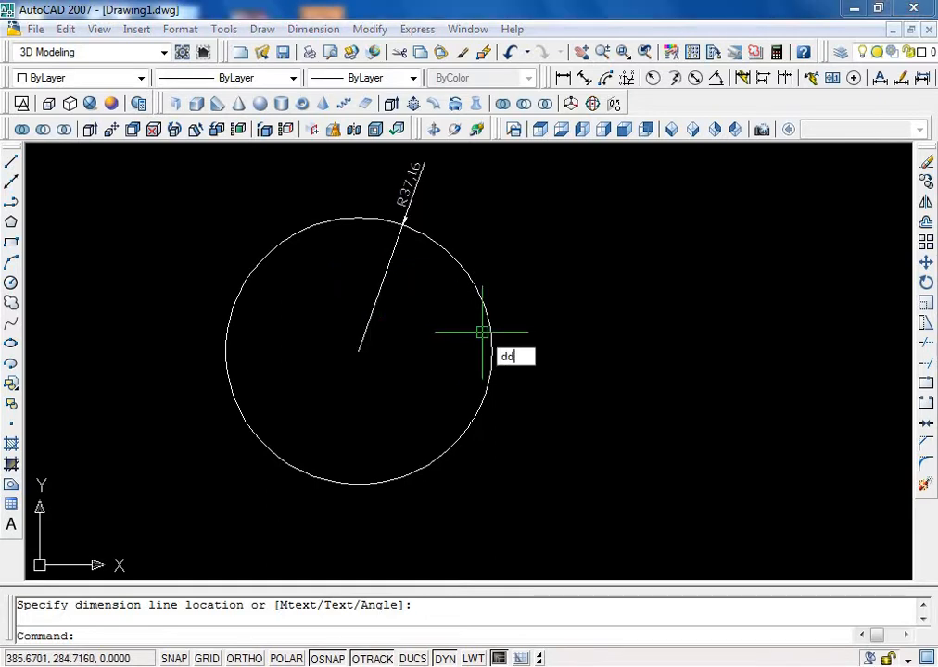
pyautogui.write('i')
pyautogui.press('Return')
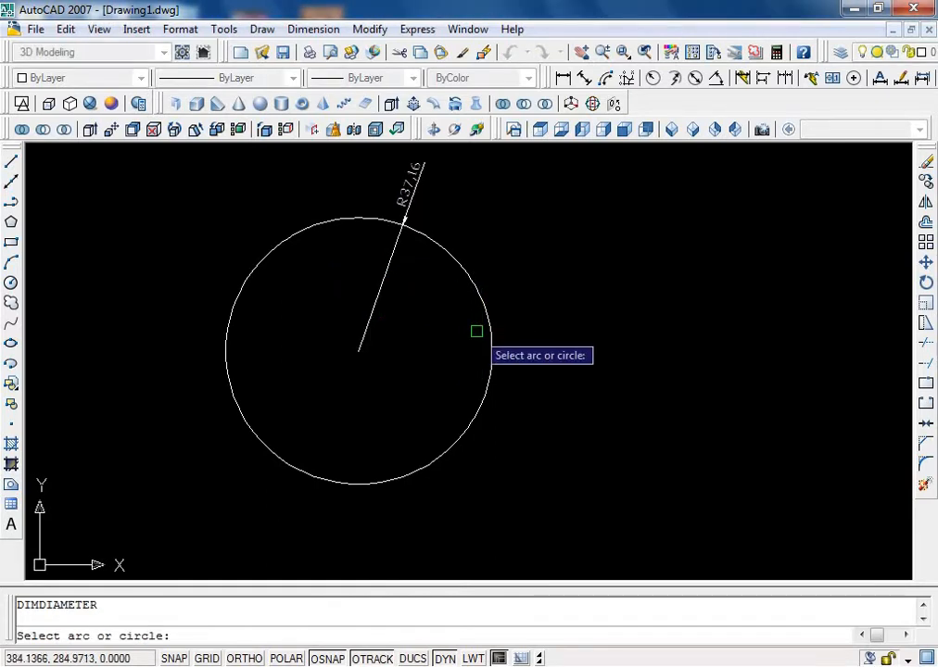
pyautogui.click(484, 323)
pyautogui.click(506, 320)
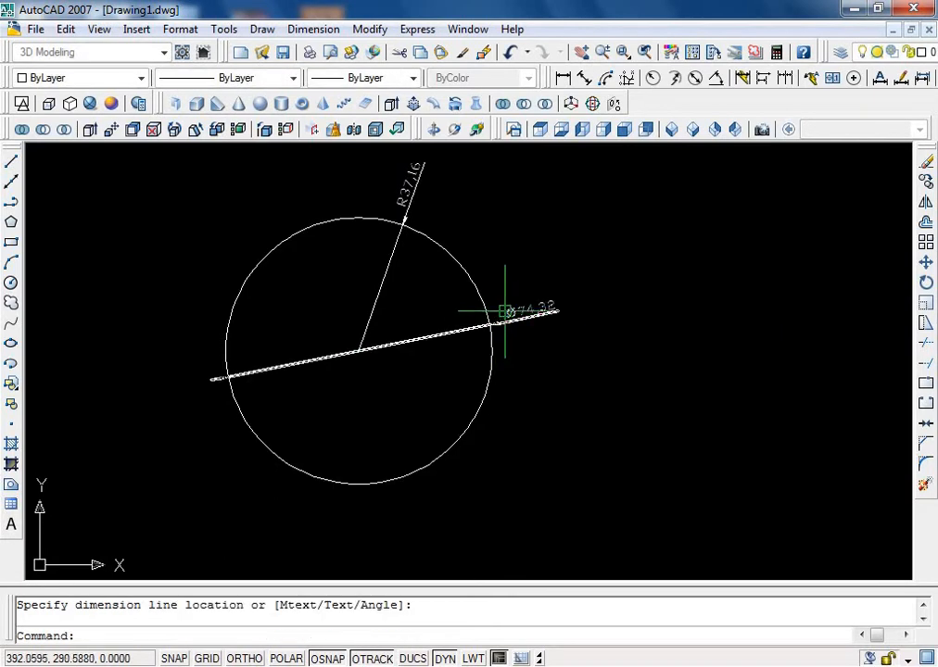
pyautogui.scroll(3, 481, 345)
pyautogui.scroll(-2, 481, 345)
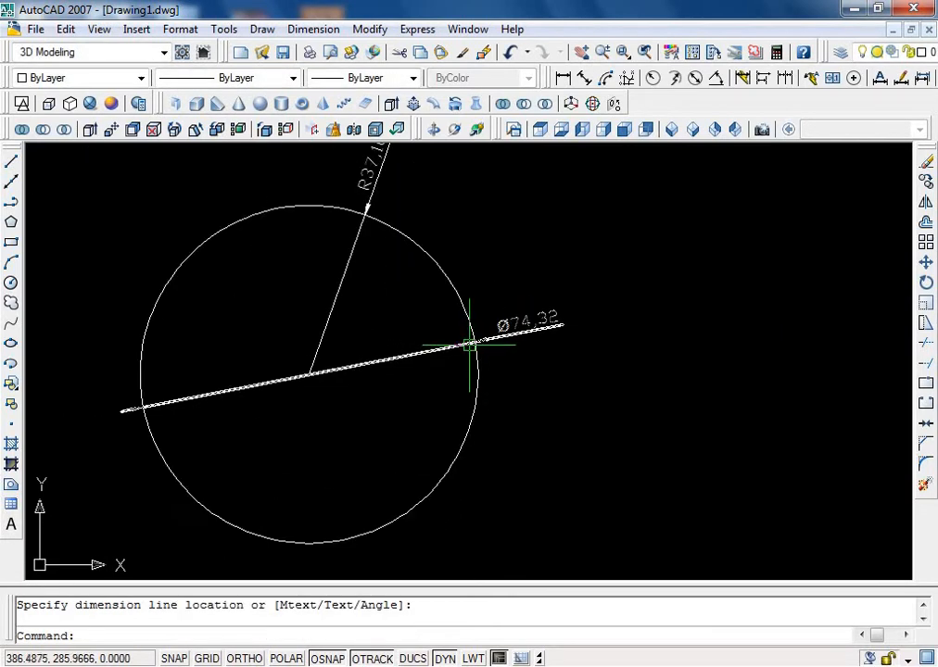
# - Draw a three-point arc to the right of the circle, bulging upward, with a radius of about 49
pyautogui.scroll(-4, 393, 375)
pyautogui.click(457, 355)
pyautogui.write('a')
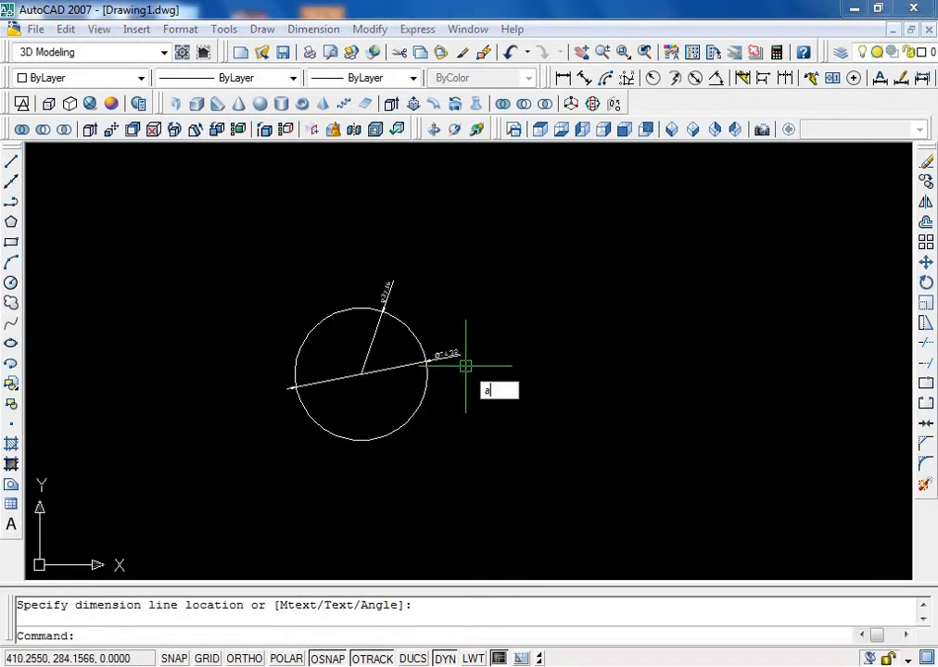
pyautogui.press('Return')
pyautogui.click(526, 334)
pyautogui.click(660, 371)
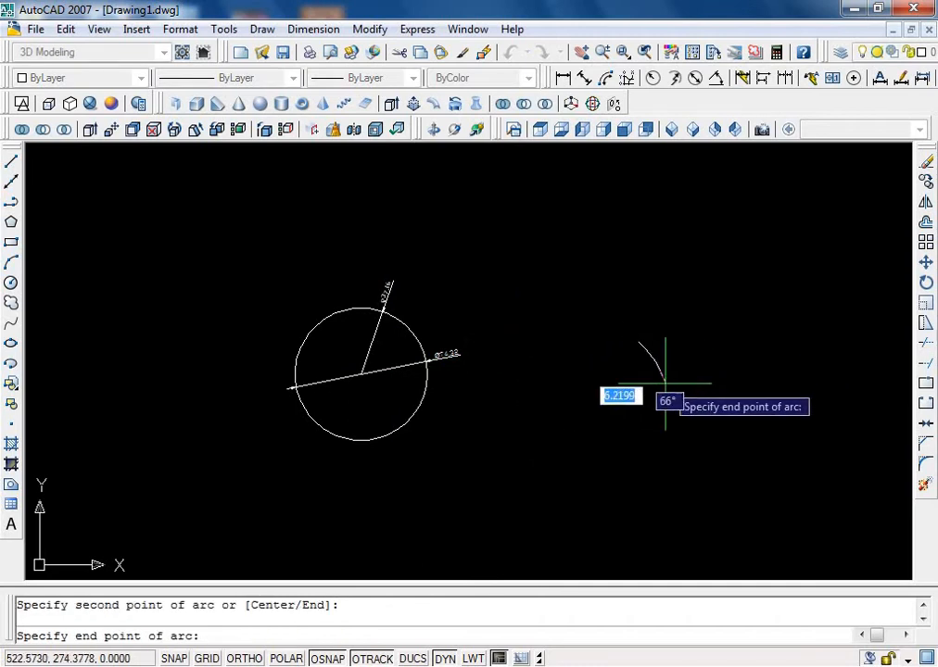
pyautogui.click(664, 389)
# - Dimension the arc's radius, placing the text above the arc near its highest point
pyautogui.scroll(2, 556, 360)
pyautogui.scroll(2, 556, 360)
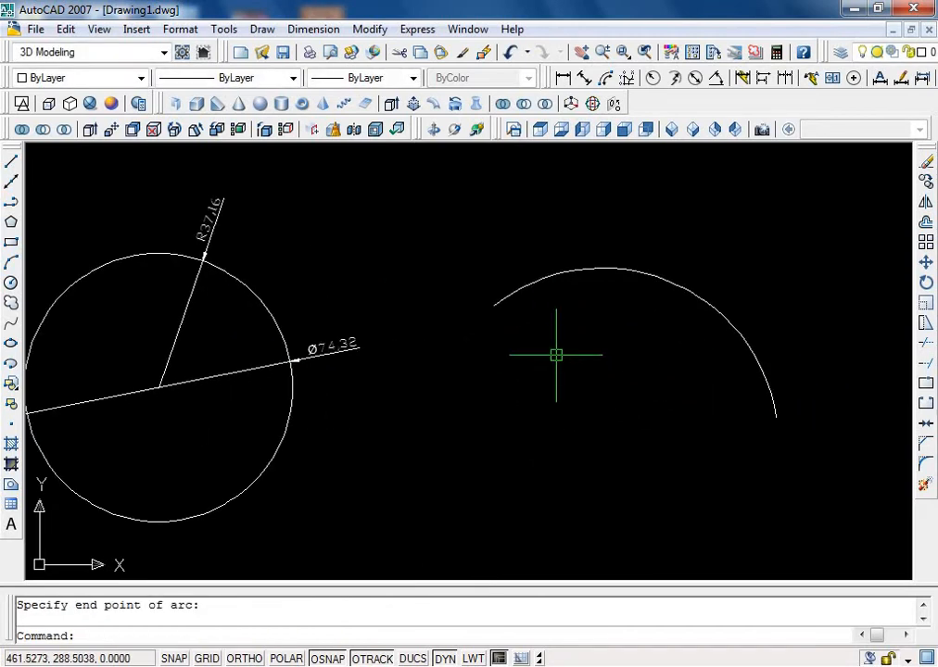
pyautogui.write('dra')
pyautogui.press('Return')
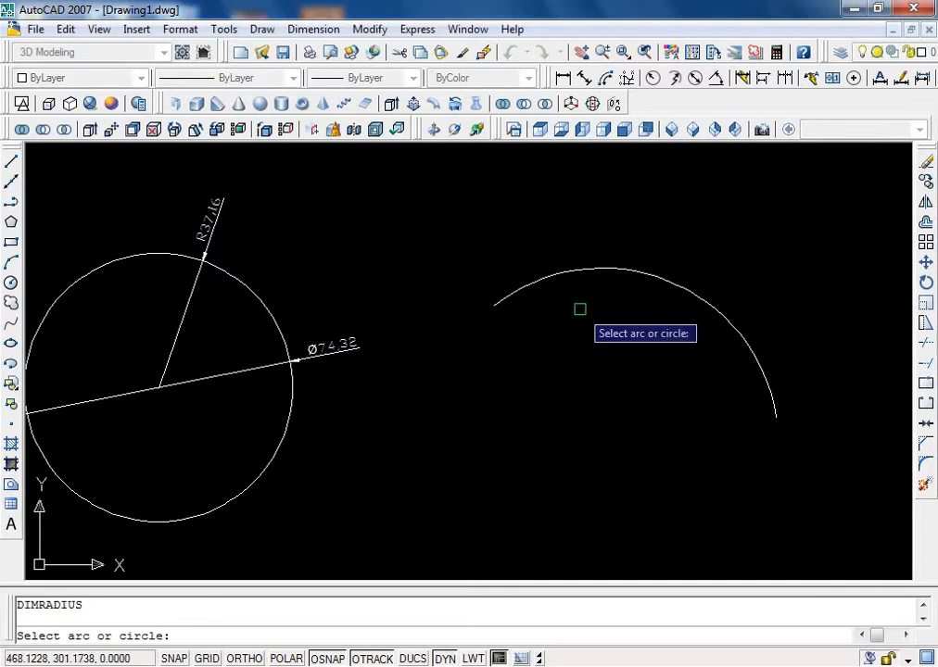
pyautogui.click(628, 272)
pyautogui.click(627, 245)
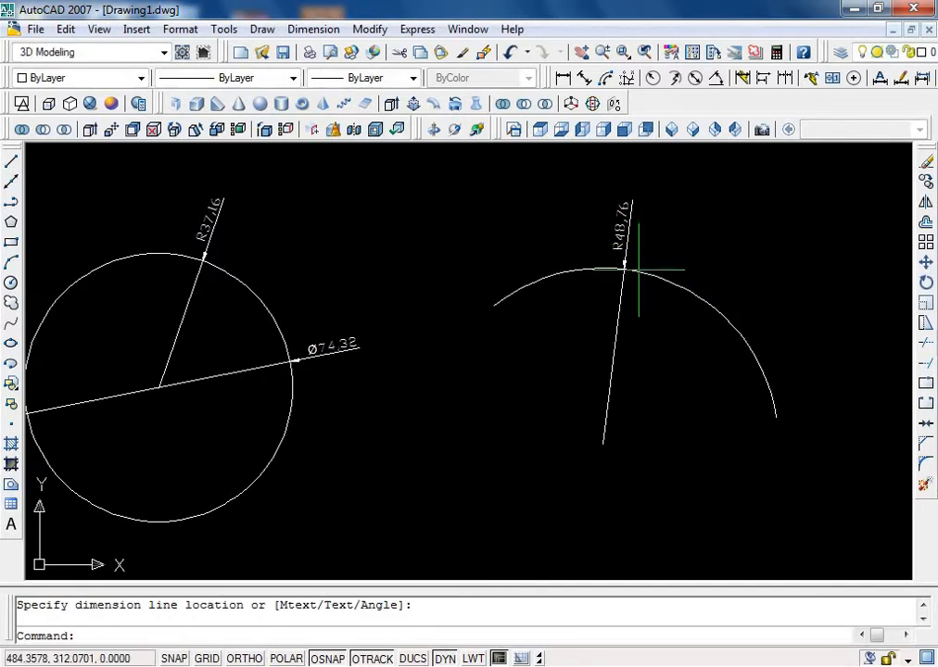
# - Dimension the arc's diameter, placing the text outside the arc to the right of its radius dimension
pyautogui.write('d')
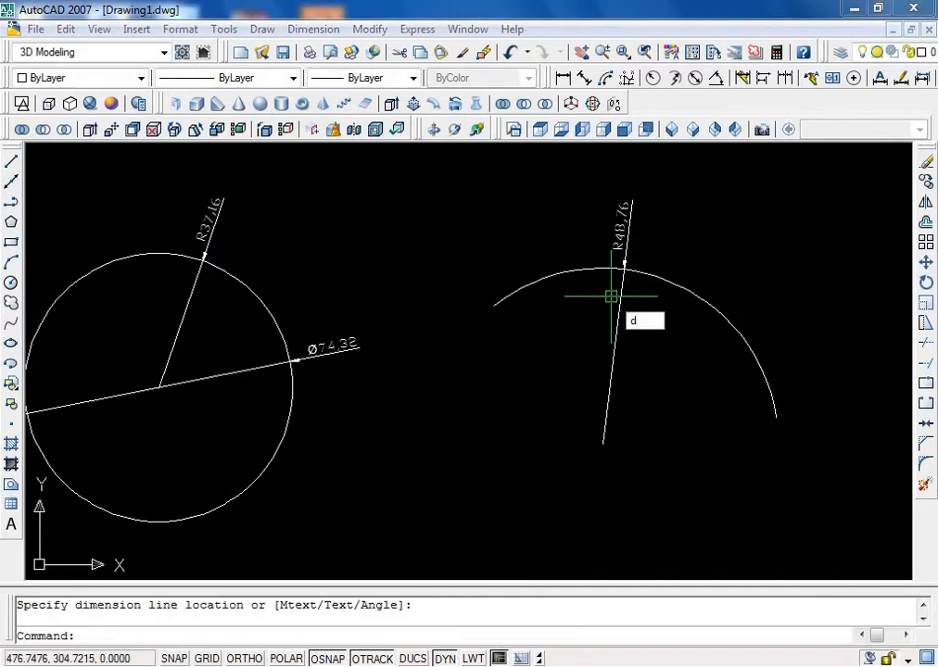
pyautogui.write('di')
pyautogui.press('Return')
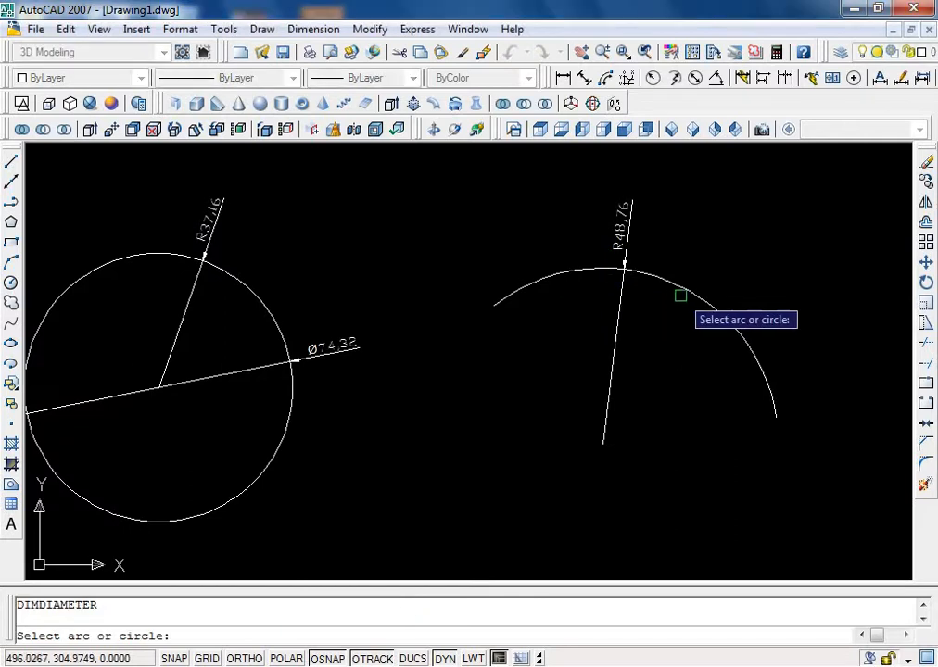
pyautogui.click(683, 293)
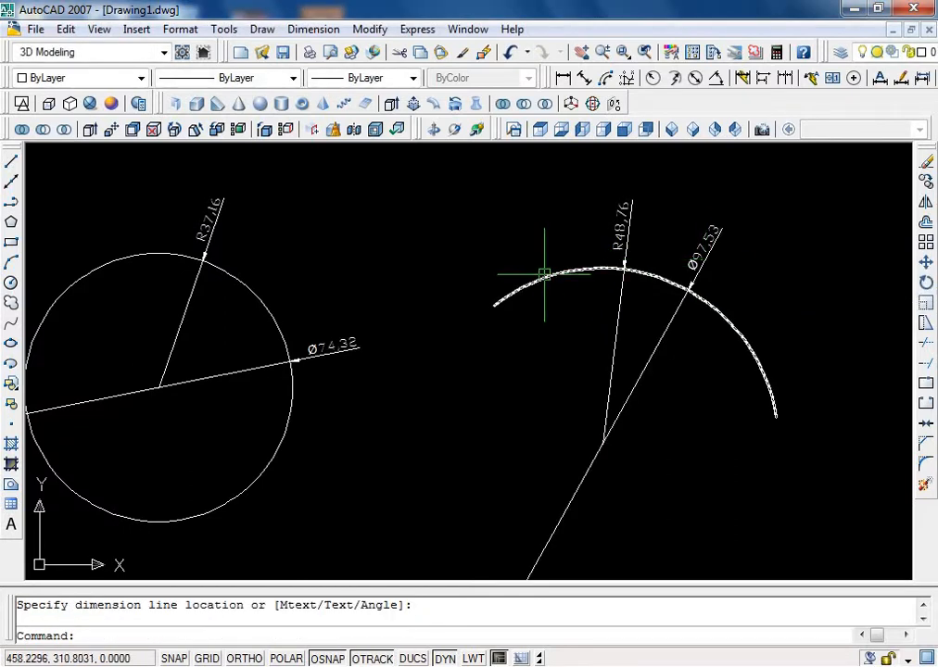
pyautogui.scroll(-2, 543, 275)
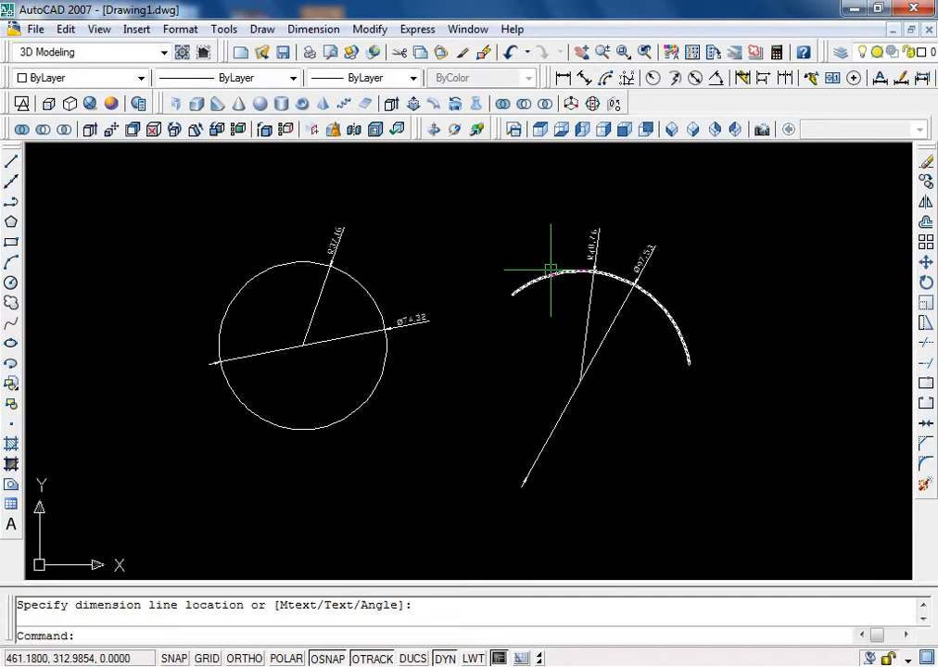
# - Draw a horizontal line about 85 long to the right of the arc, with Ortho on
pyautogui.scroll(-5, 276, 302)
pyautogui.scroll(3, 609, 279)
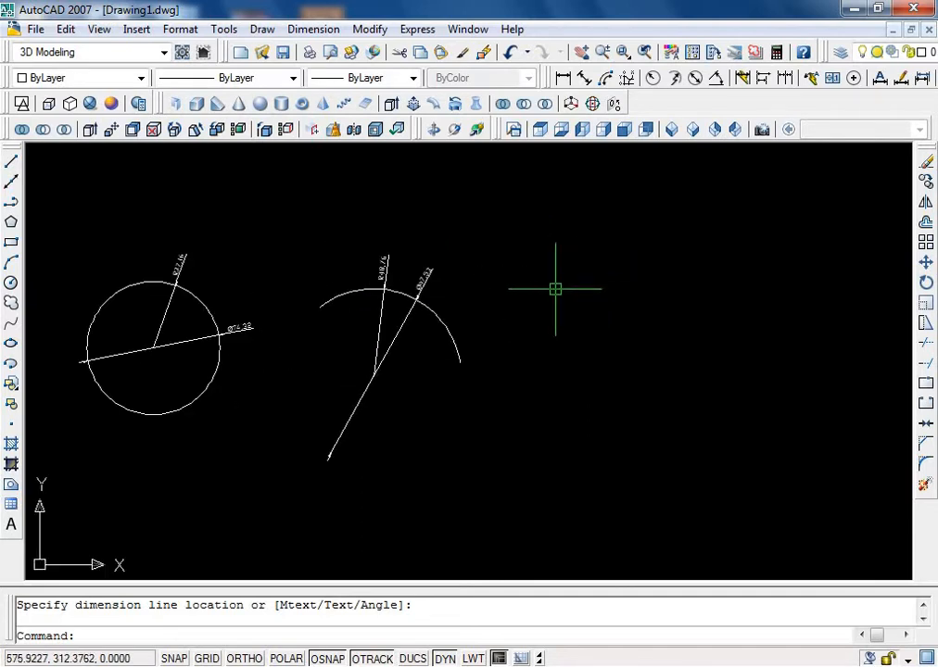
pyautogui.write('l')
pyautogui.press('Return')
pyautogui.click(598, 333)
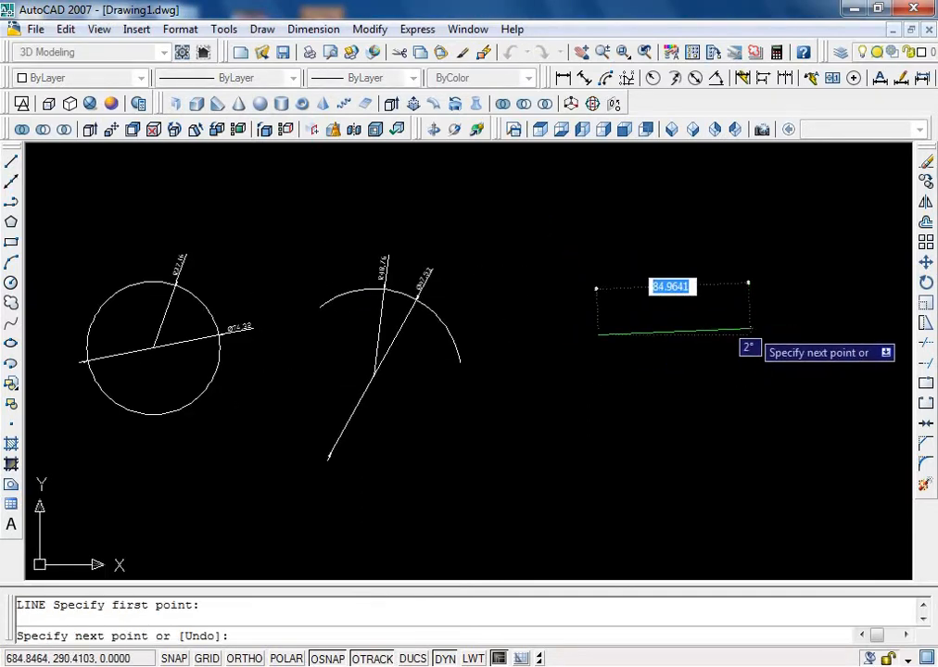
pyautogui.press('F8')
pyautogui.click(751, 332)
pyautogui.press('Return')
# - Draw an inclined line from the horizontal line's left endpoint, rising to the right at about 32°, with Ortho off
pyautogui.press('Return')
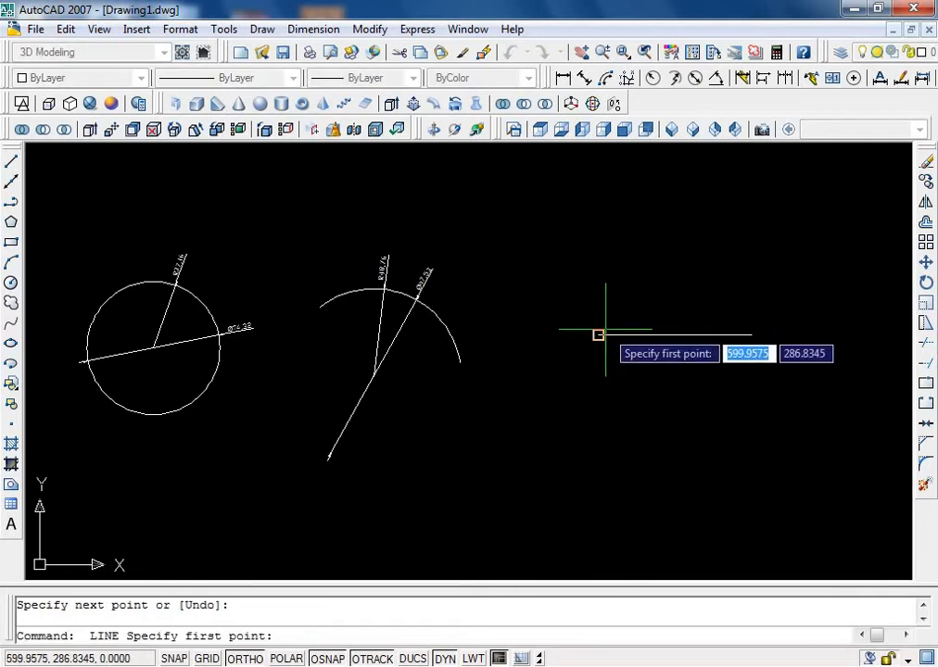
pyautogui.click(599, 334)
pyautogui.press('F8')
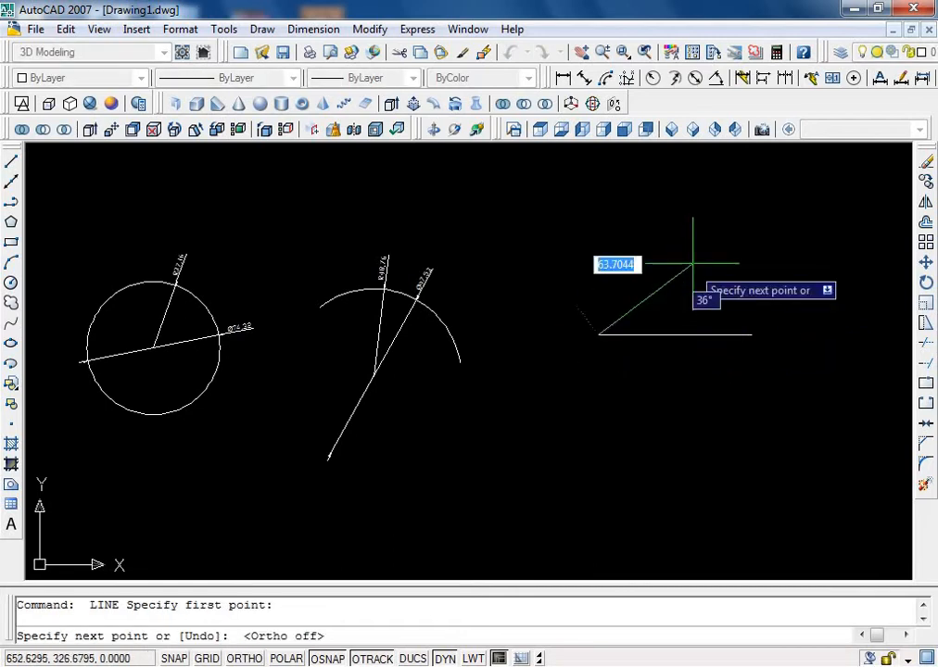
pyautogui.click(739, 248)
pyautogui.press('Return')
# - Dimension the angle between the inclined and horizontal lines, placing the dimension arc between them
pyautogui.scroll(3, 681, 283)
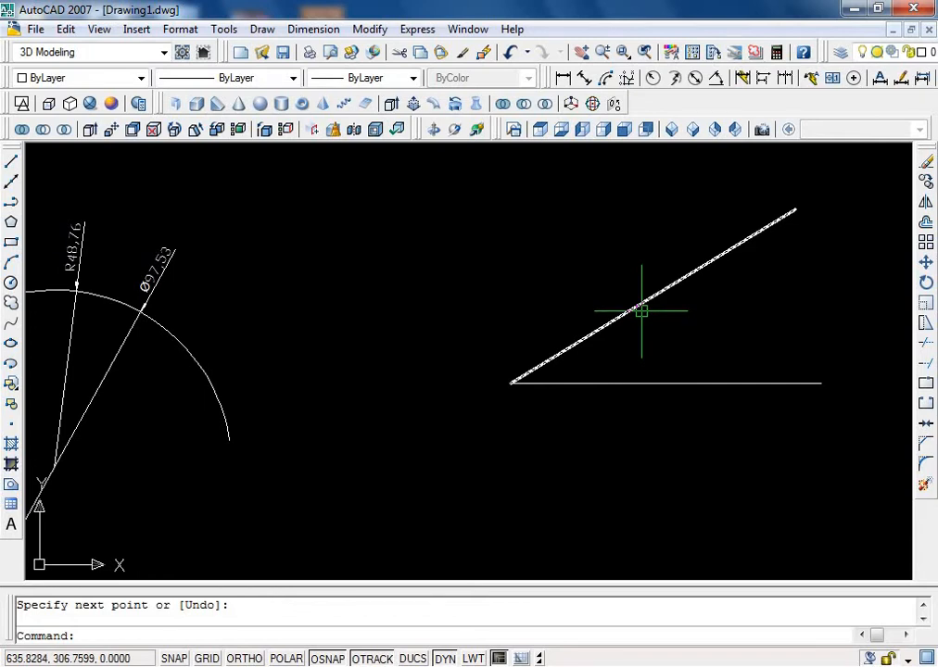
pyautogui.write('dimang')
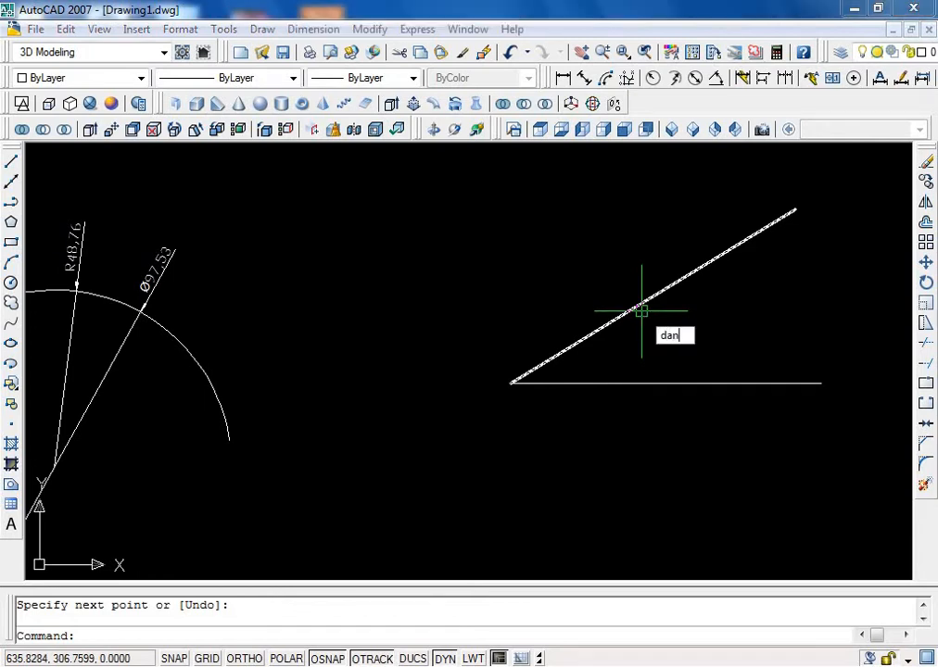
pyautogui.press('Return')
pyautogui.click(641, 309)
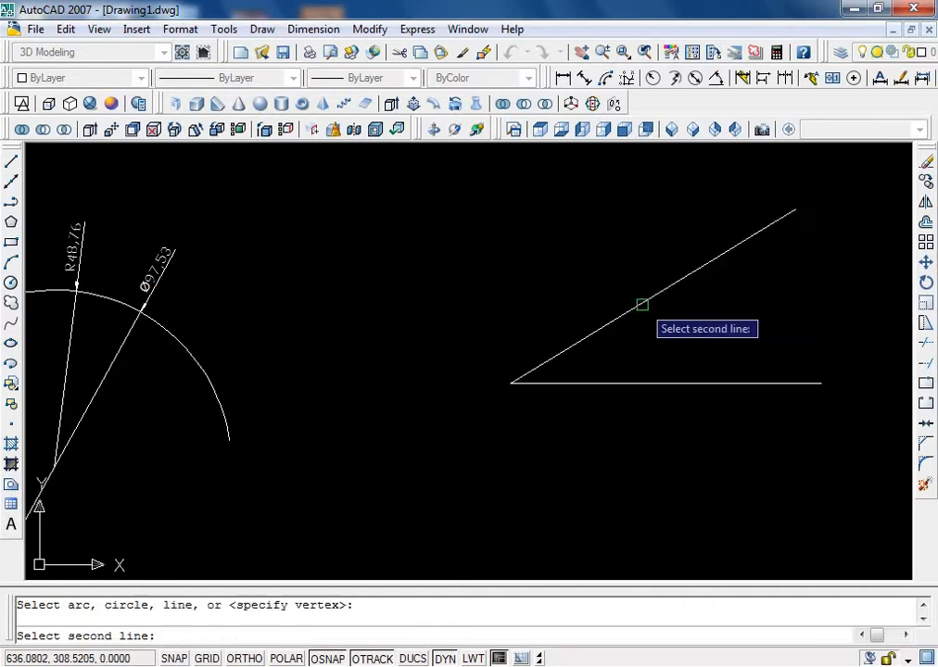
pyautogui.click(655, 384)
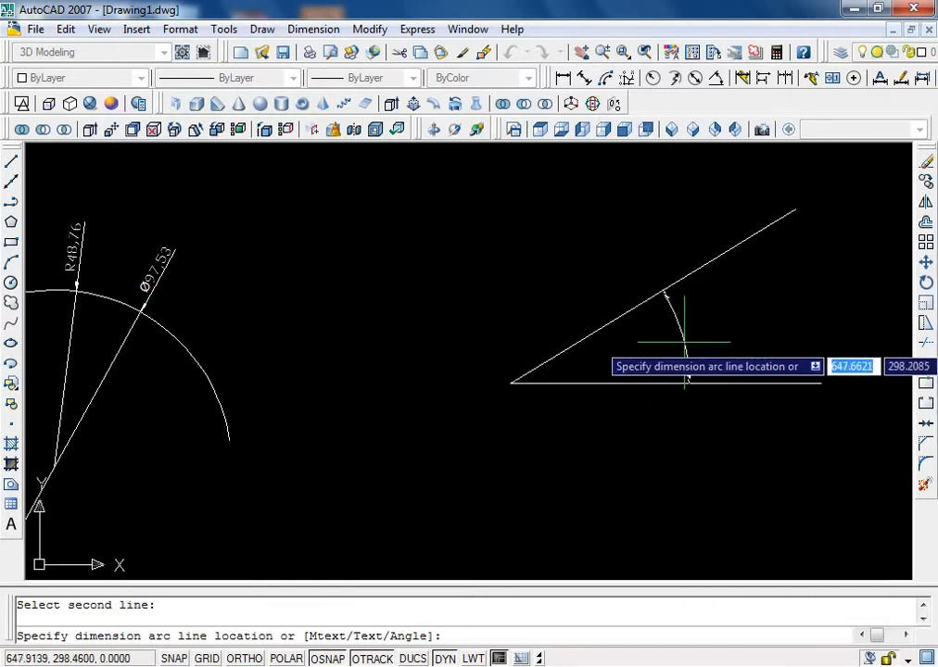
pyautogui.click(662, 340)
pyautogui.scroll(4, 662, 340)
pyautogui.scroll(-1, 620, 339)
pyautogui.scroll(1, 685, 312)
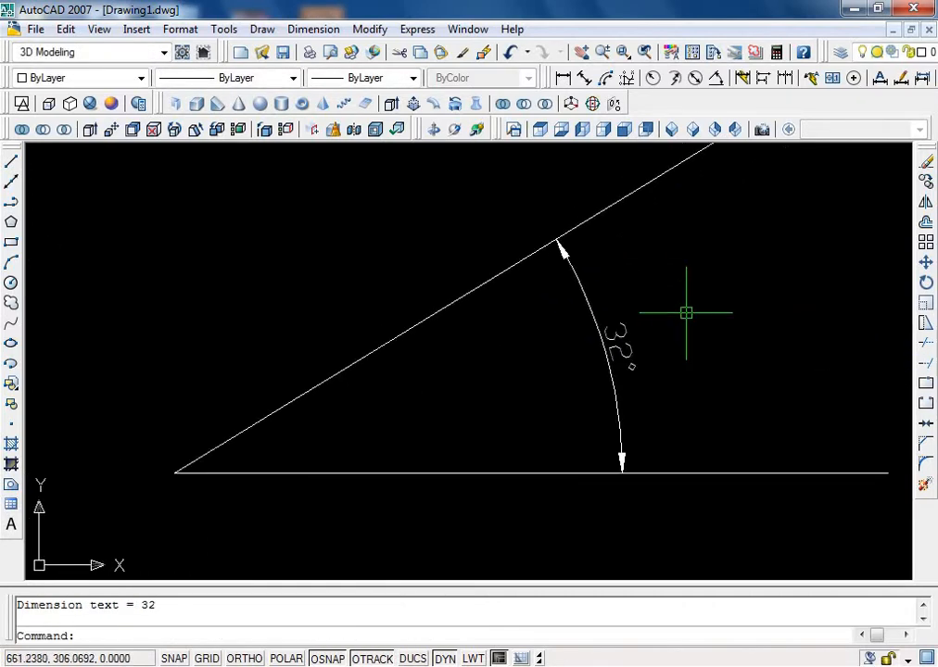
# - Draw an inclined line about 94 long to the right of the dimensioned angle, rising to the right, with Ortho off
pyautogui.scroll(-2, 620, 335)
pyautogui.scroll(1, 671, 316)
pyautogui.scroll(-1, 649, 319)
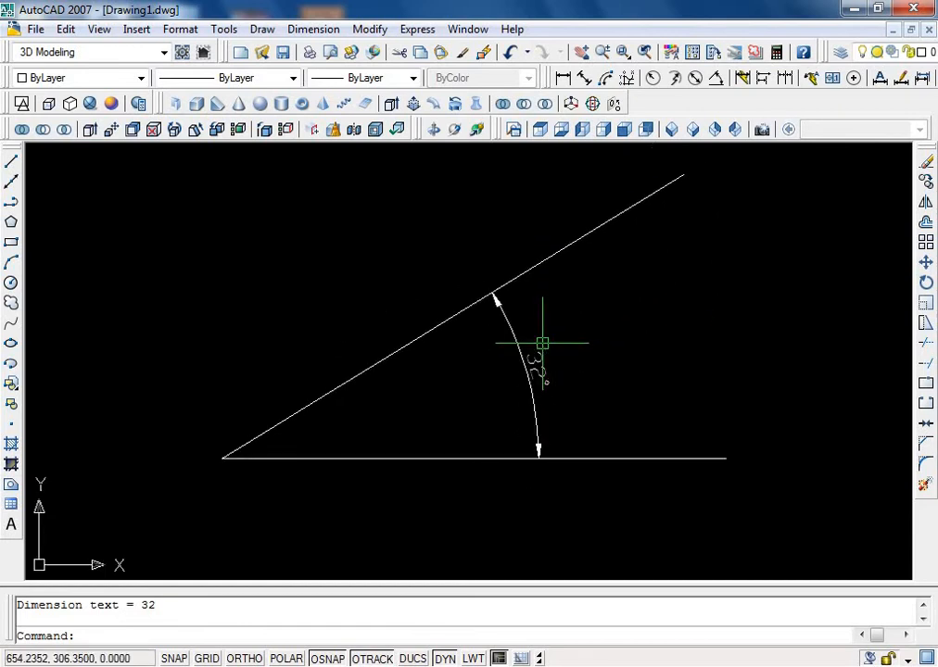
pyautogui.scroll(-4, 445, 375)
pyautogui.scroll(2, 509, 369)
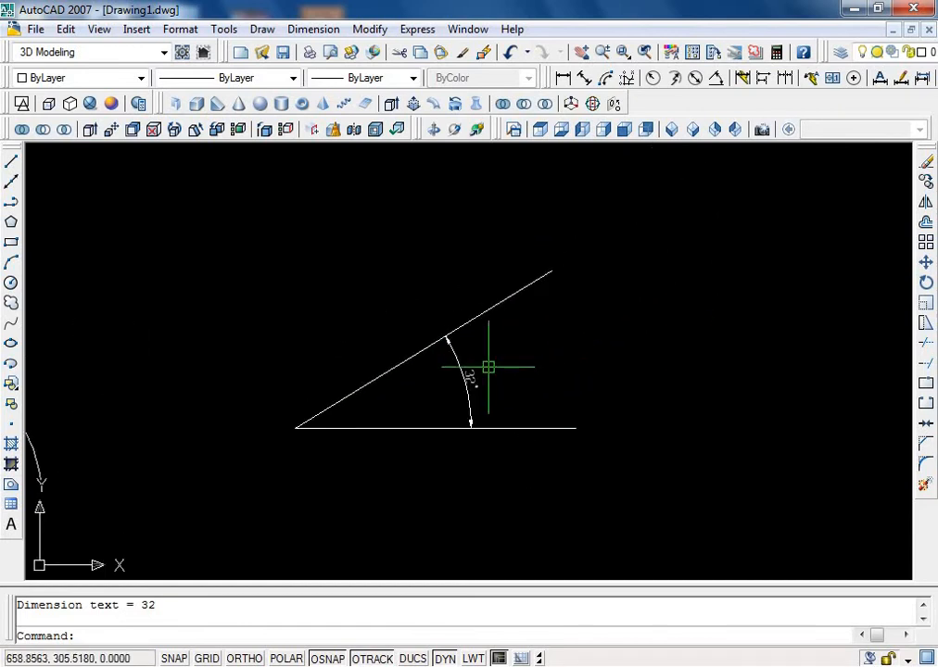
pyautogui.scroll(-5, 478, 378)
pyautogui.scroll(4, 469, 349)
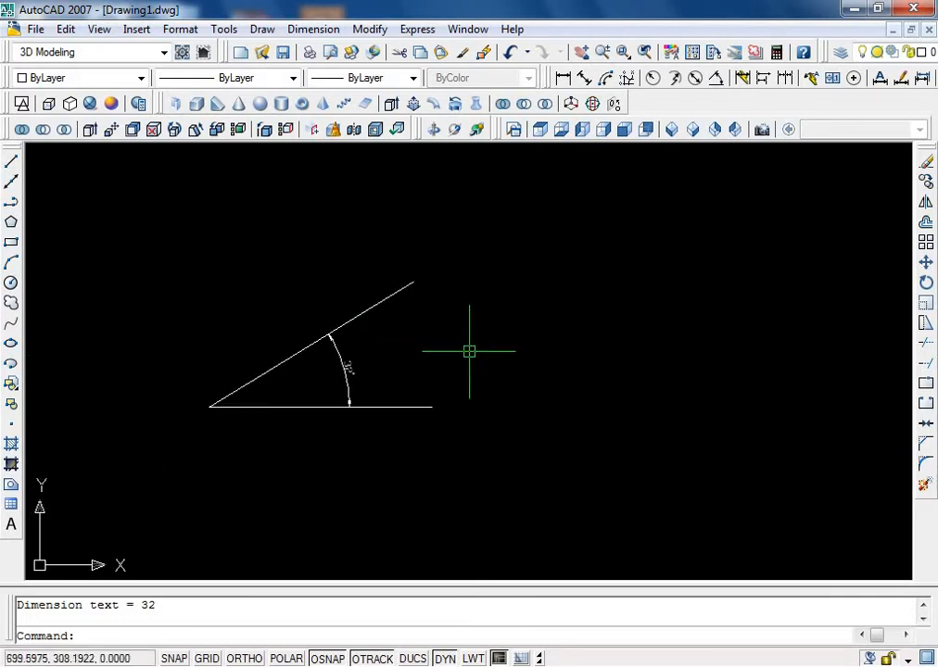
pyautogui.write('l')
pyautogui.press('Return')
pyautogui.click(542, 366)
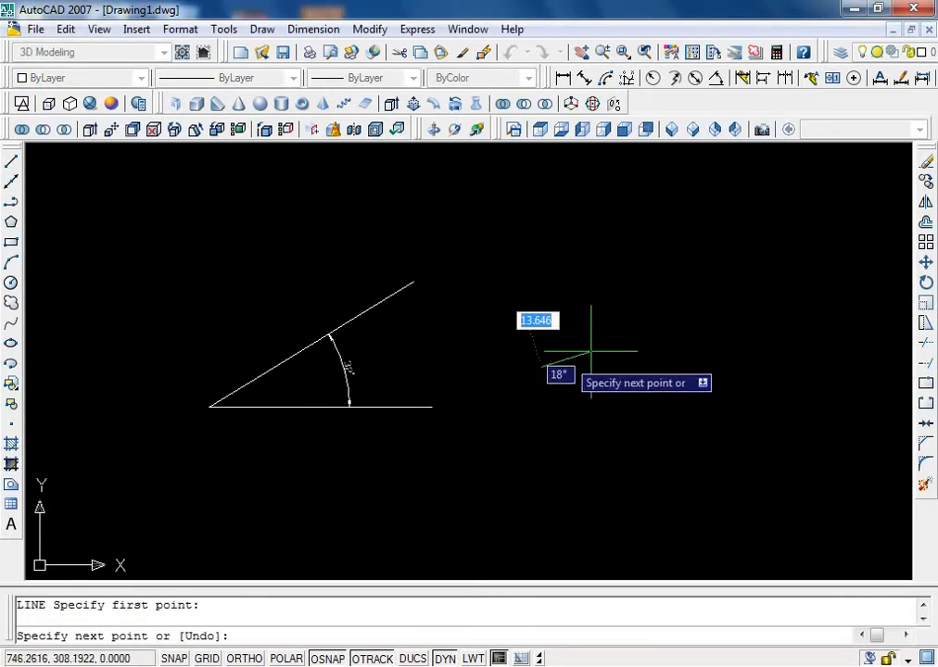
pyautogui.click(759, 252)
pyautogui.press('Return')
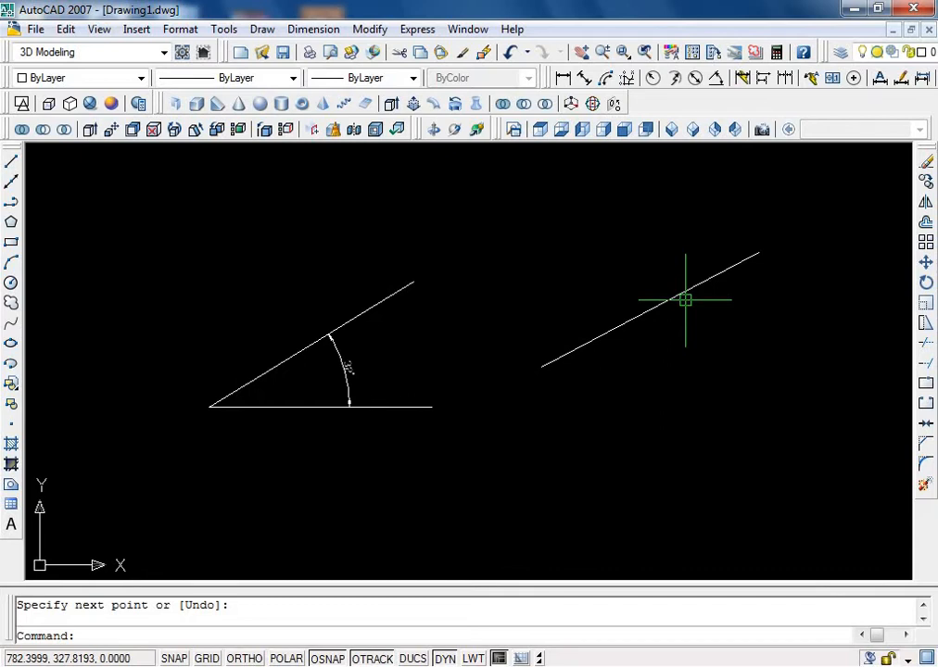
# - Add an aligned dimension to the new inclined line by selecting the line, placing the dimension below and parallel to it
pyautogui.write('da')
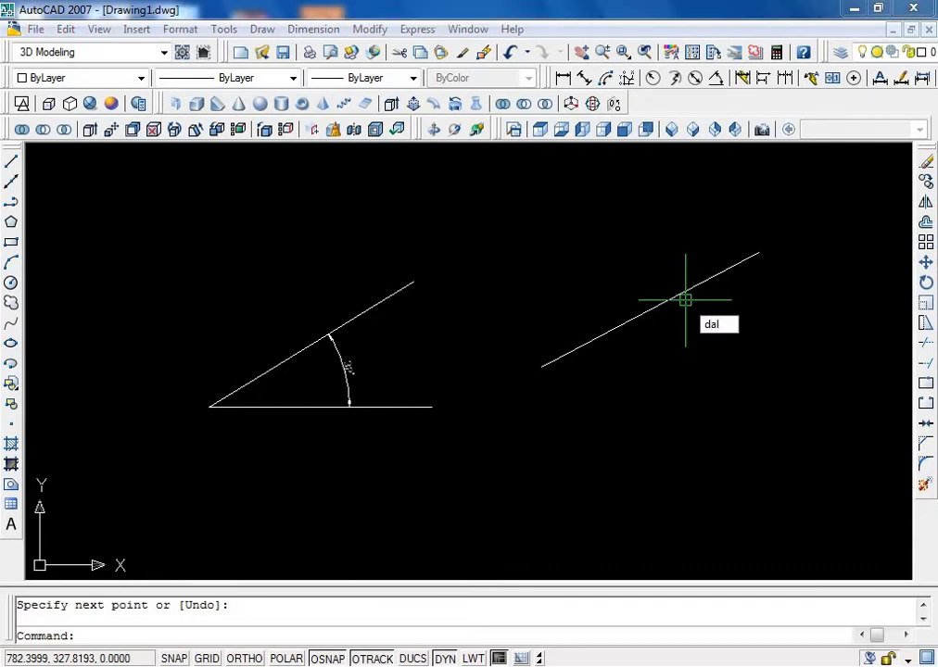
pyautogui.write('l')
pyautogui.press('Return')
pyautogui.press('Return')
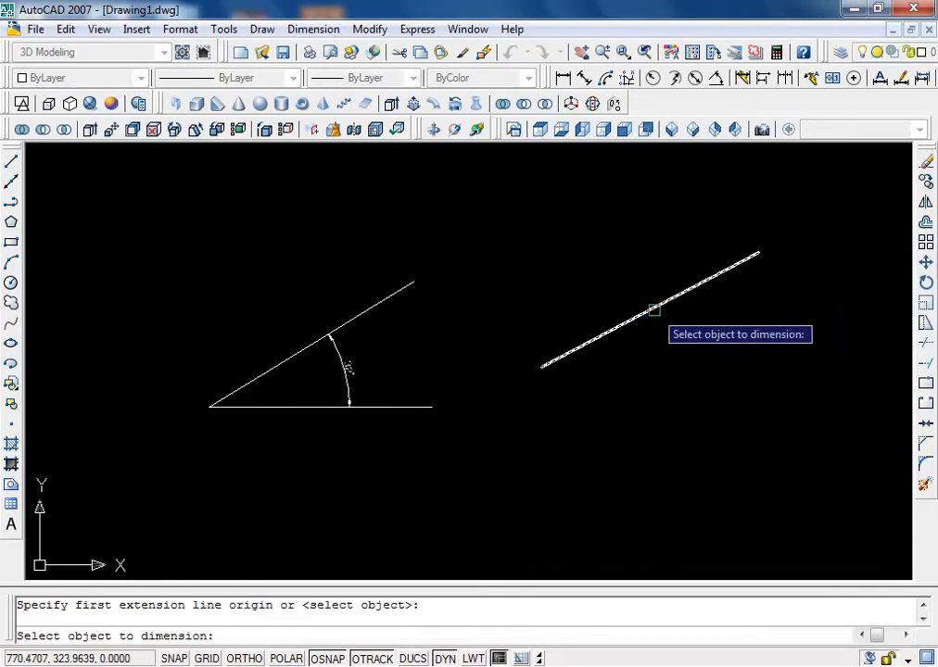
pyautogui.click(654, 309)
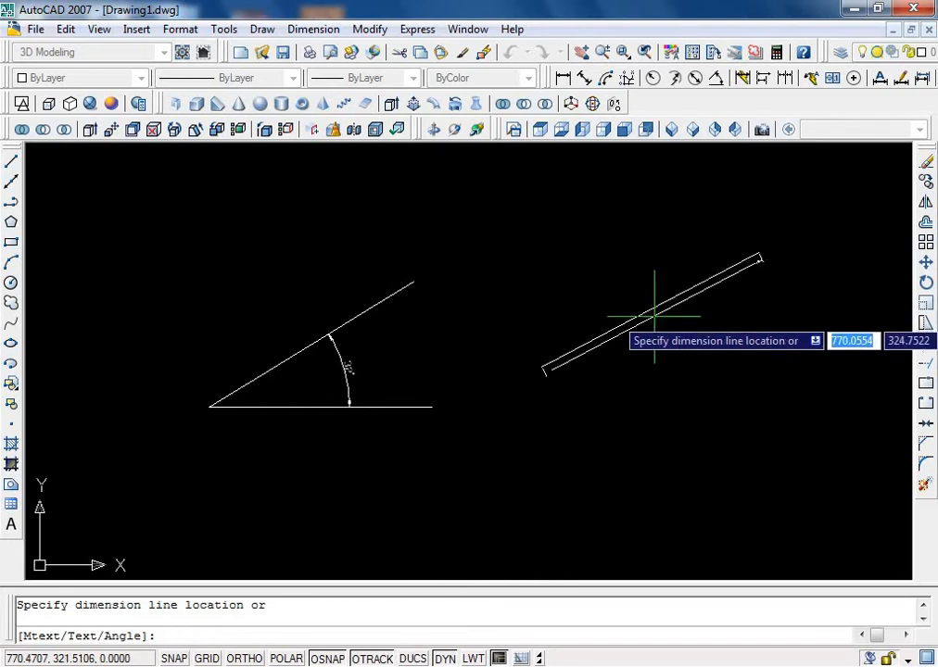
pyautogui.click(665, 379)
pyautogui.scroll(4, 661, 372)
pyautogui.scroll(-4, 649, 378)
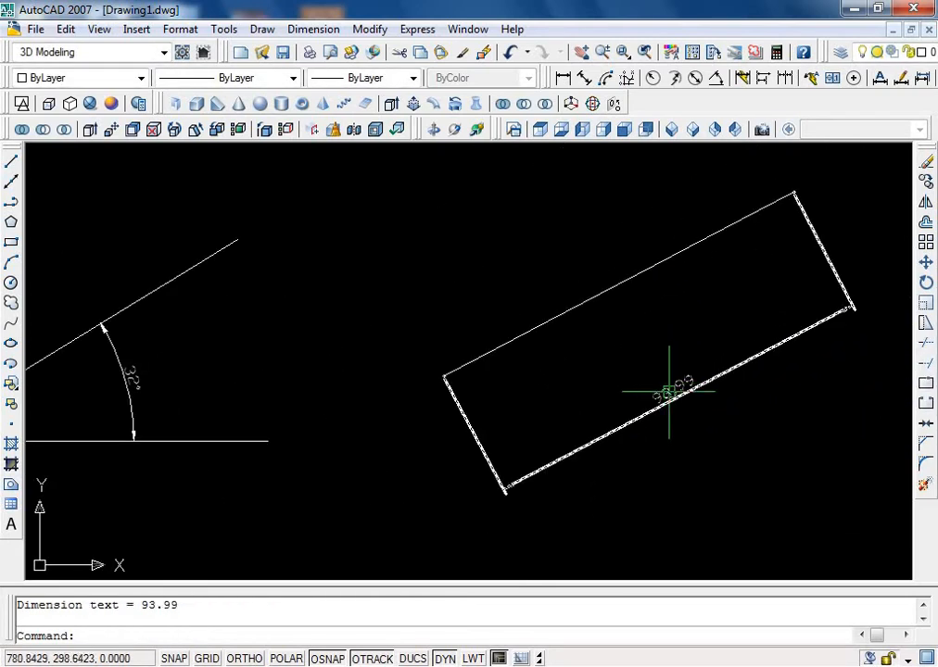
pyautogui.scroll(2, 665, 391)
pyautogui.scroll(-3, 605, 370)
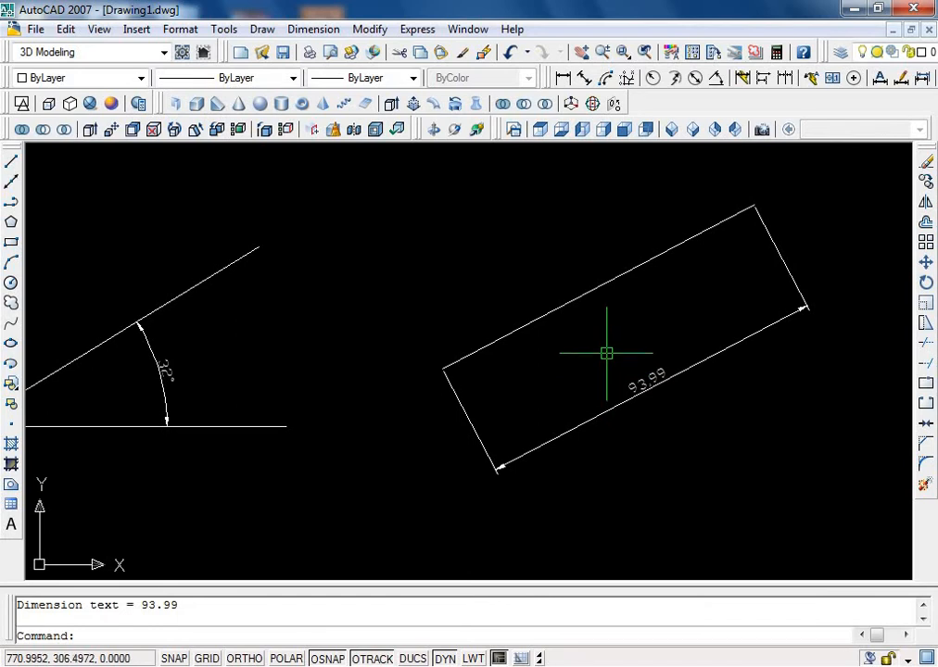
# - Draw a horizontal line about 131 long below the aligned dimension, with Ortho on
pyautogui.scroll(-4, 552, 387)
pyautogui.write('l')
pyautogui.press('Return')
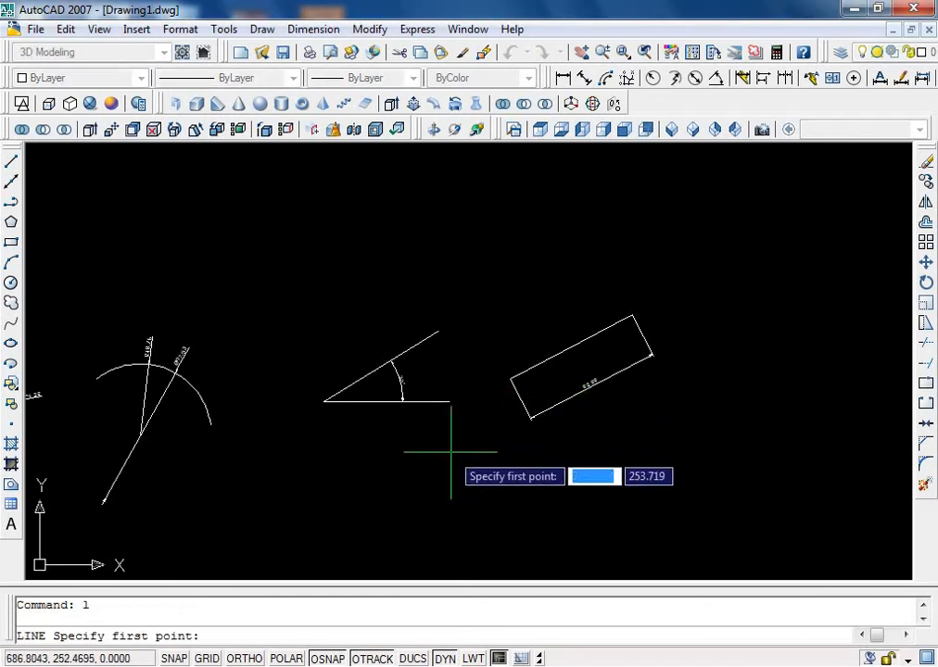
pyautogui.click(423, 462)
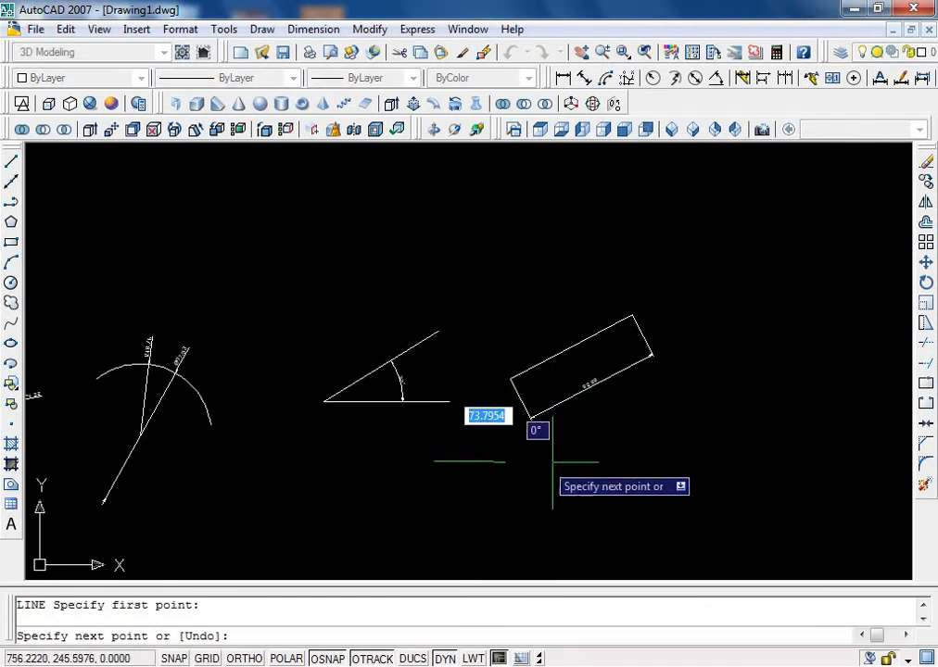
pyautogui.press('F8')
pyautogui.click(627, 461)
pyautogui.press('Return')
pyautogui.scroll(3, 532, 466)
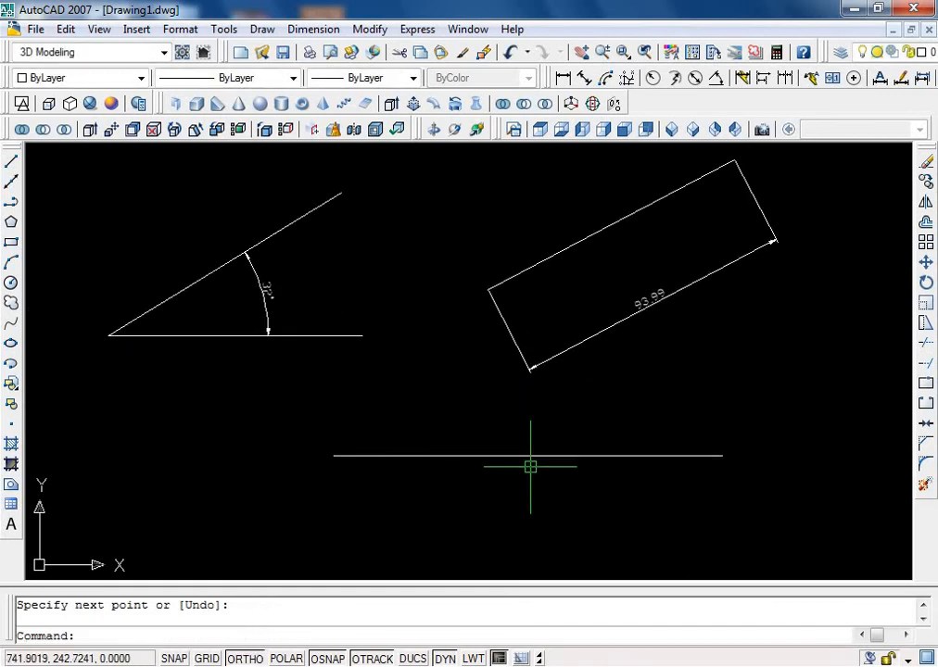
# - Add a linear dimension to the new horizontal line by selecting the line, placing the dimension just below it
pyautogui.write('dli')
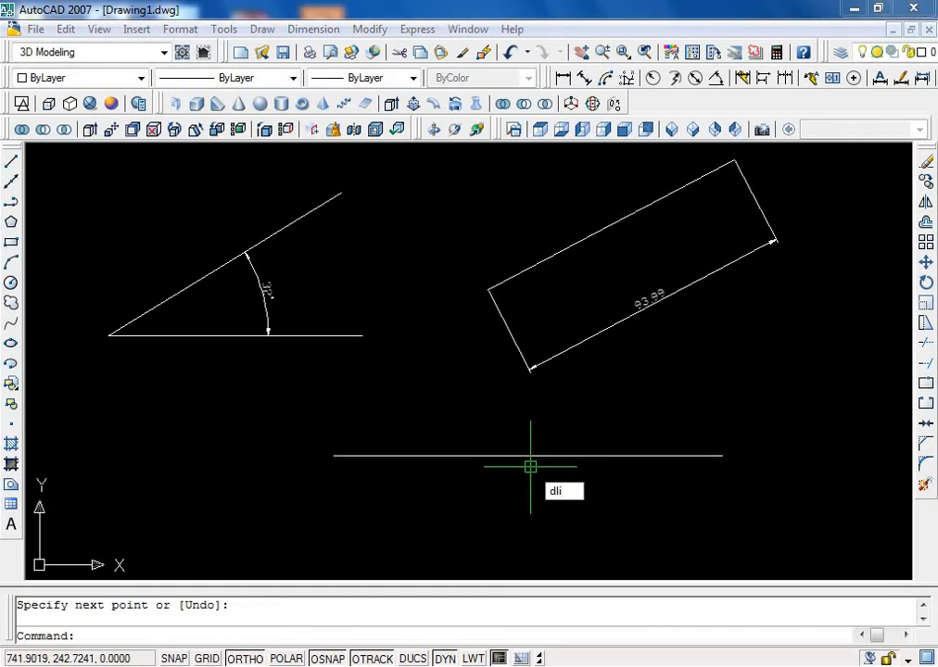
pyautogui.press('Return')
pyautogui.press('Return')
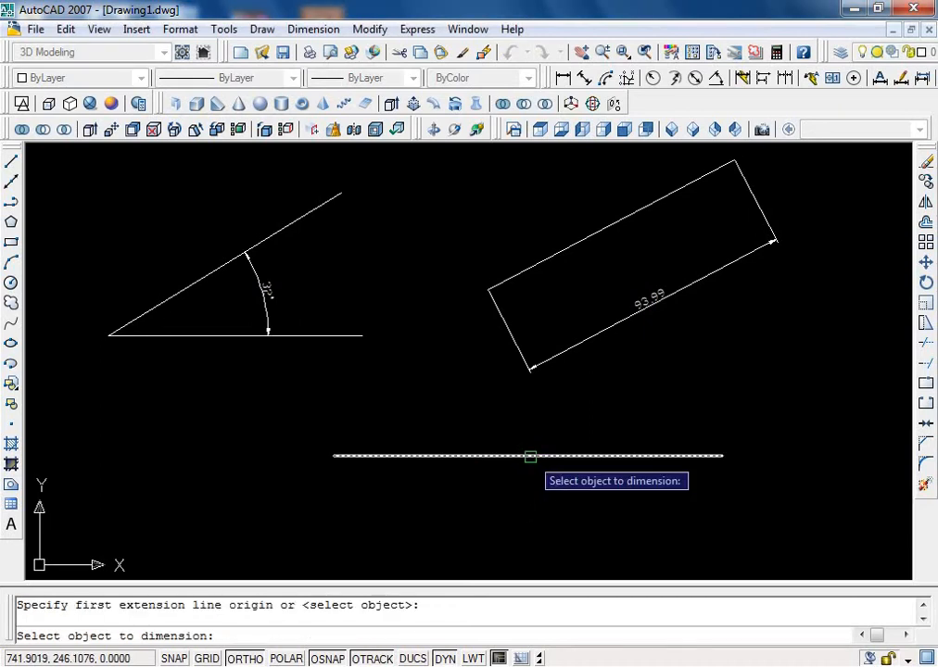
pyautogui.click(533, 455)
pyautogui.click(513, 499)
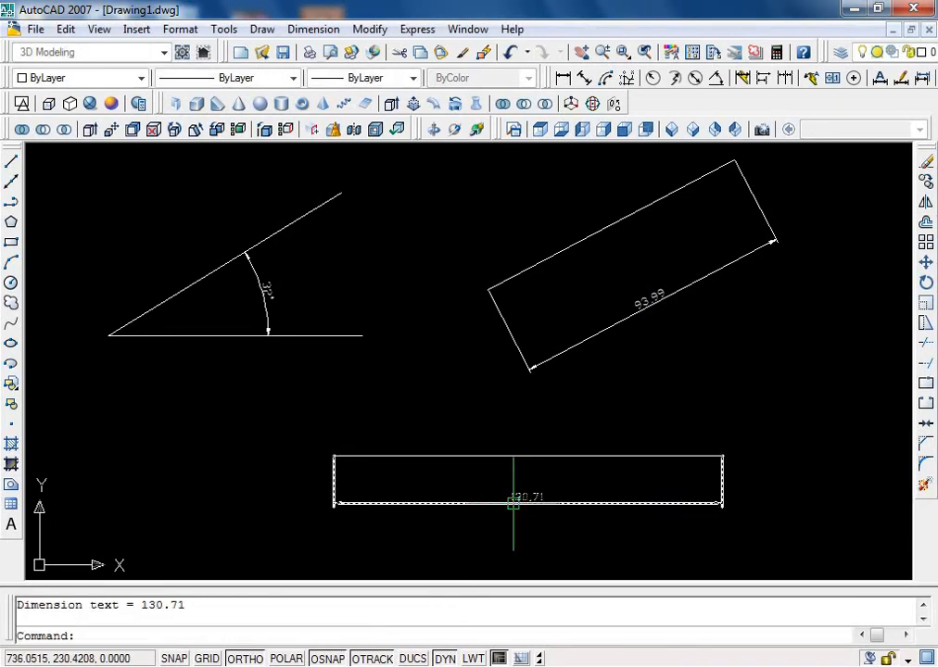
pyautogui.scroll(3, 497, 501)
pyautogui.scroll(-3, 496, 502)
# - Add a linear dimension for the horizontal extent of the inclined line that has the aligned dimension, placing it below the line
pyautogui.press('Return')
pyautogui.press('Return')
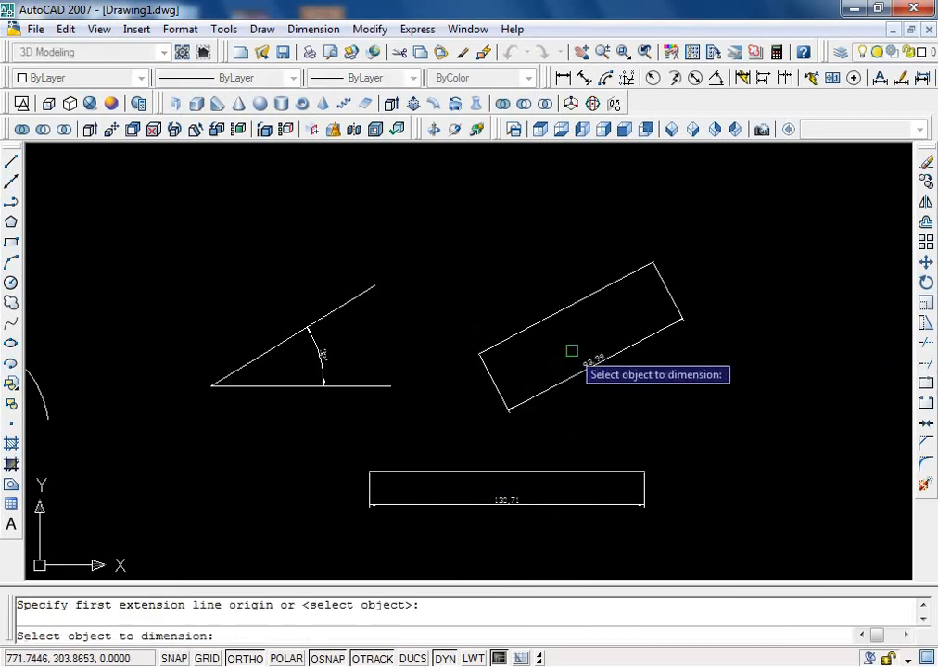
pyautogui.click(578, 306)
pyautogui.click(561, 419)
pyautogui.scroll(3, 544, 434)
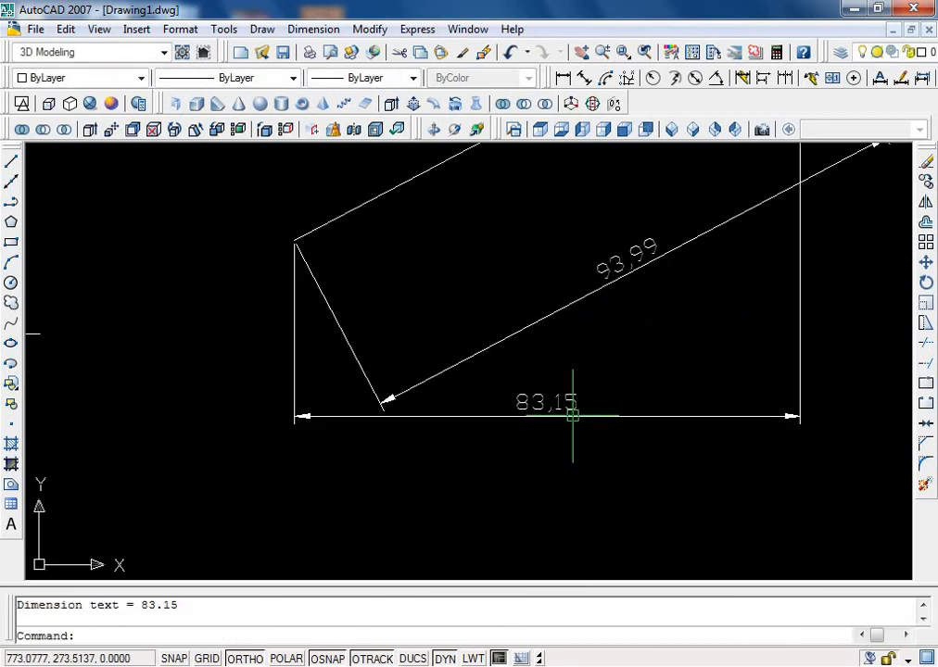
# - Compare the inclined line's aligned and linear dimensions, and review all the dimensioned objects in the drawing
pyautogui.scroll(-3, 513, 413)
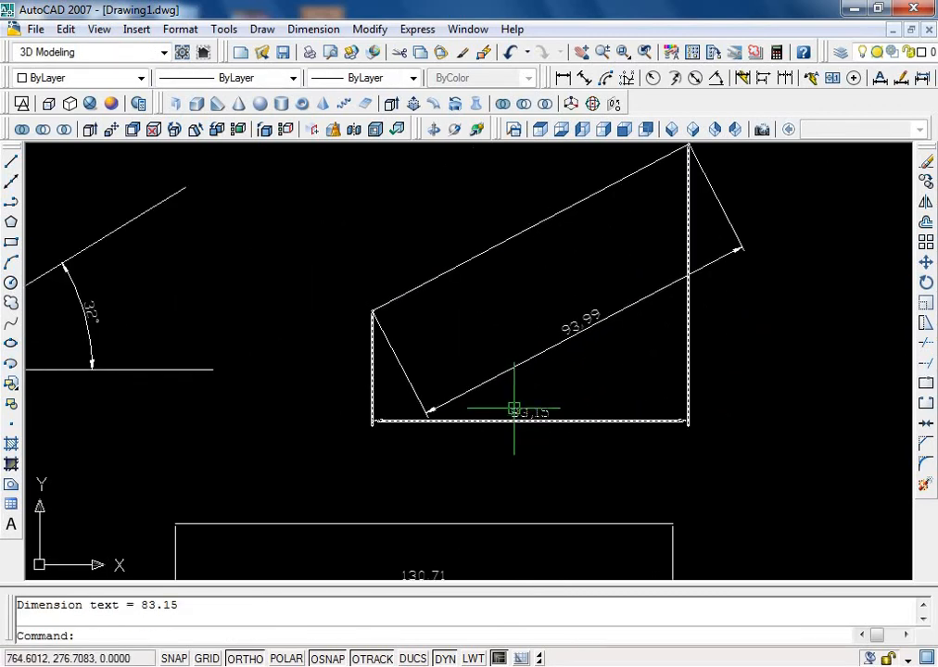
pyautogui.scroll(3, 516, 426)
pyautogui.scroll(-2, 516, 425)
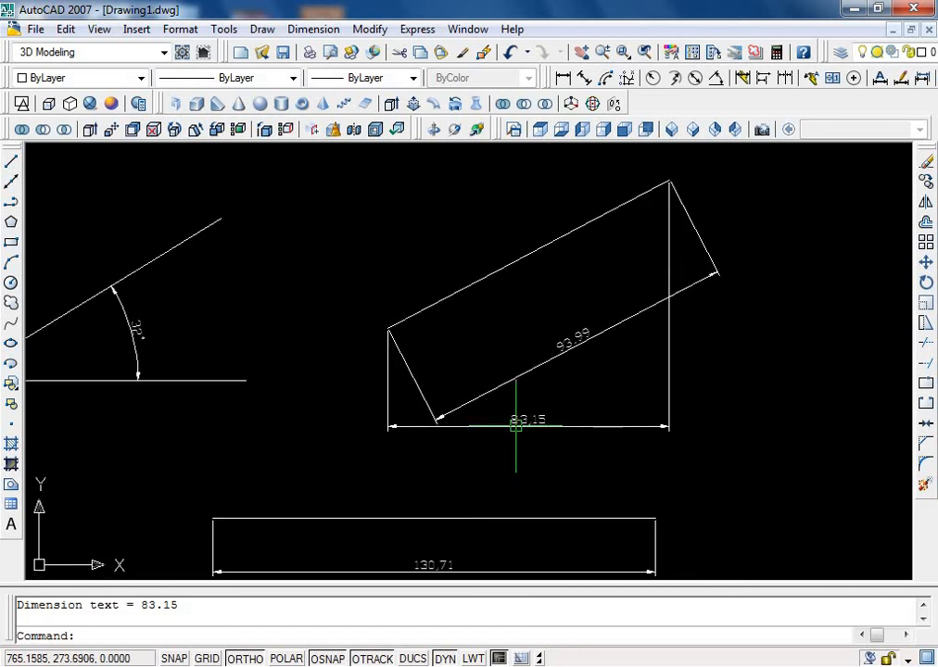
pyautogui.scroll(4, 532, 361)
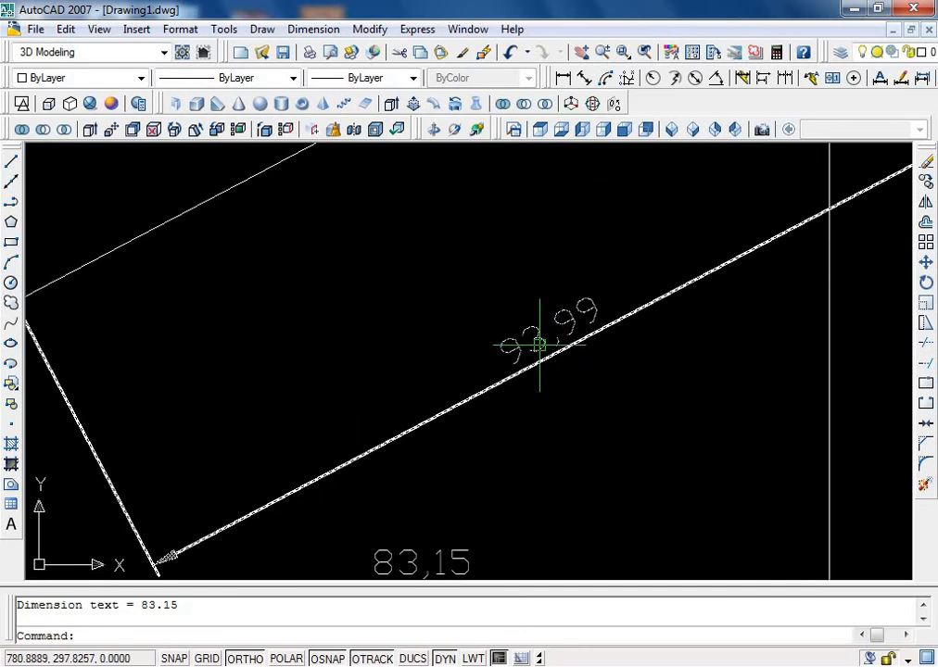
pyautogui.scroll(-2, 538, 390)
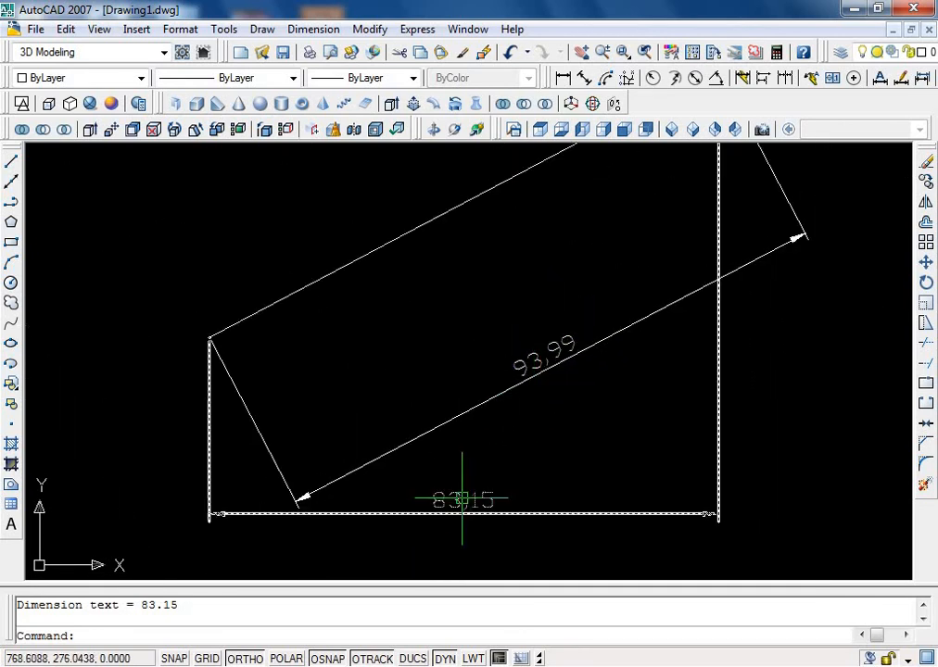
pyautogui.scroll(-8, 547, 370)
pyautogui.scroll(3, 261, 397)
pyautogui.scroll(-3, 304, 395)
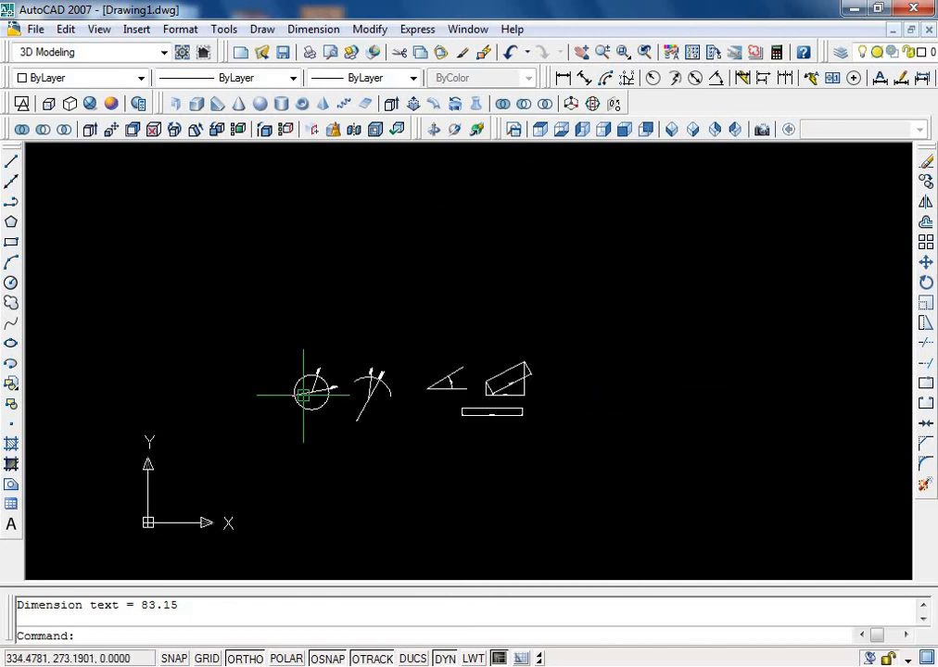
pyautogui.scroll(4, 292, 401)
pyautogui.scroll(-4, 304, 382)
pyautogui.scroll(3, 391, 383)
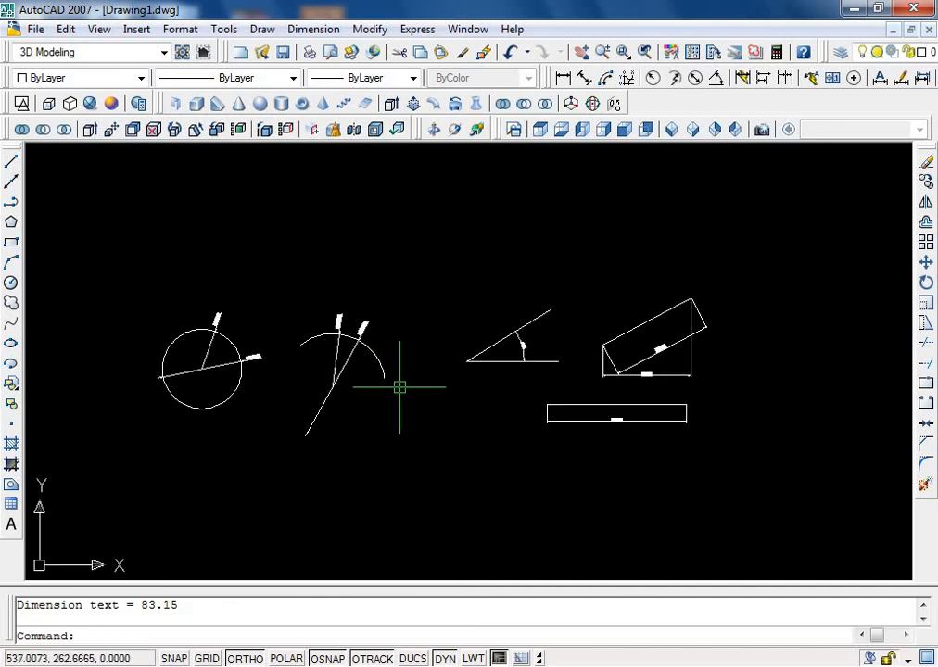
# - Add an angular dimension to the arc, placing the dimension arc outside it, beyond the radius and diameter texts
pyautogui.scroll(3, 341, 361)
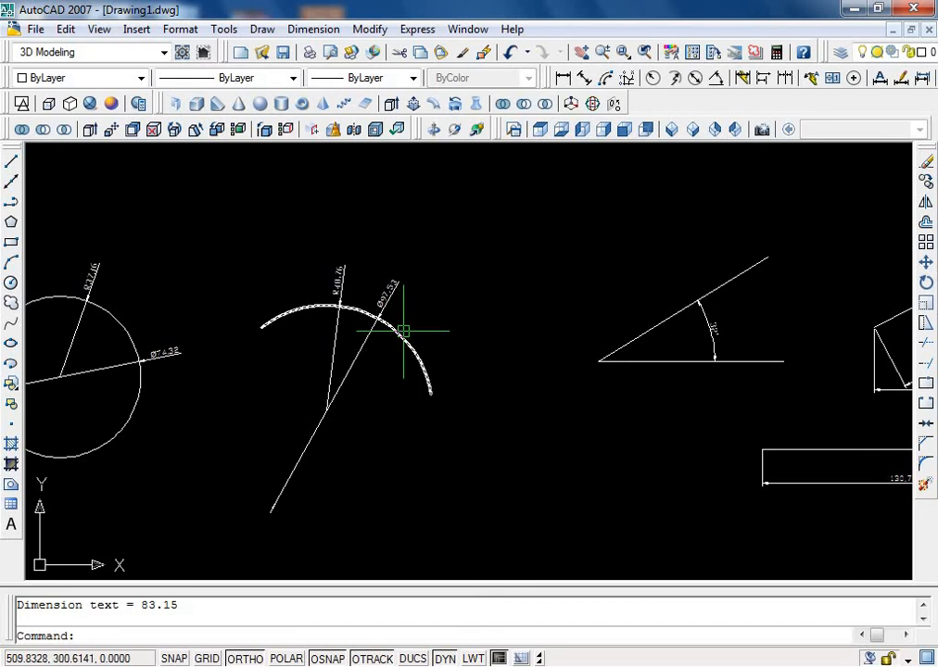
pyautogui.write('dan')
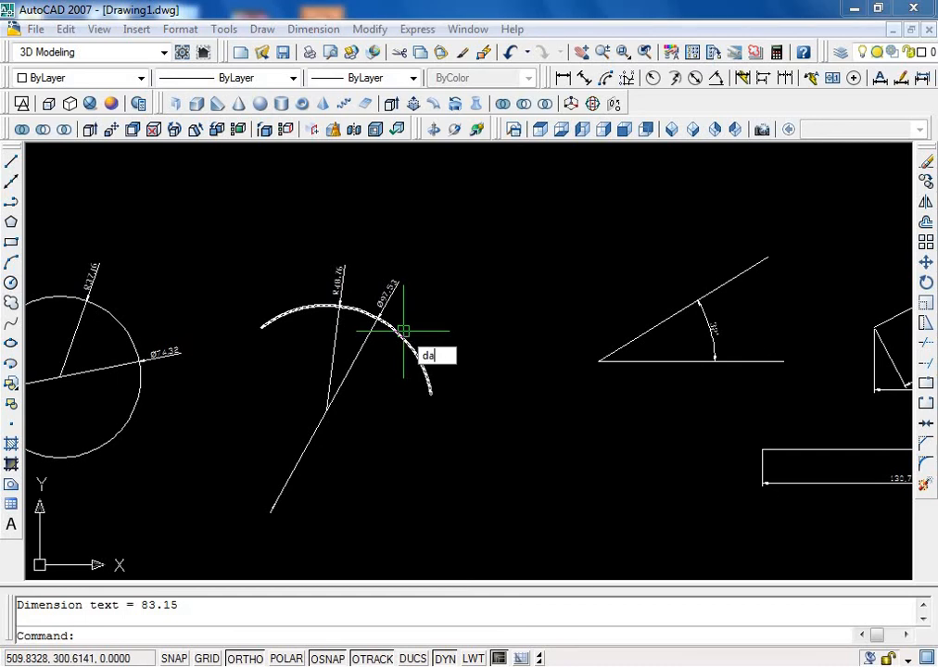
pyautogui.press('Return')
pyautogui.click(405, 347)
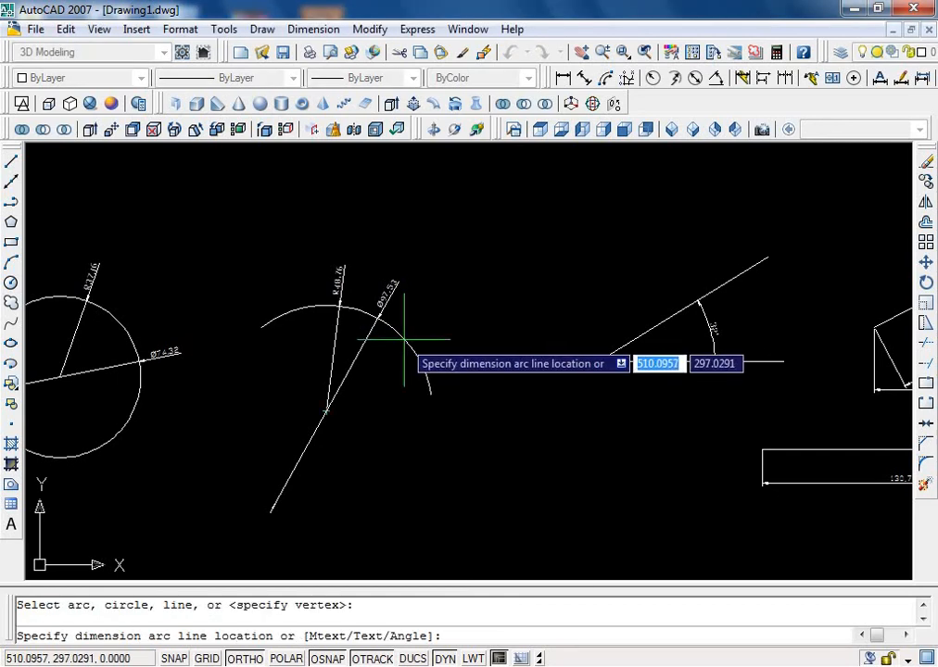
pyautogui.click(425, 279)
pyautogui.scroll(4, 371, 250)
pyautogui.scroll(-3, 394, 283)
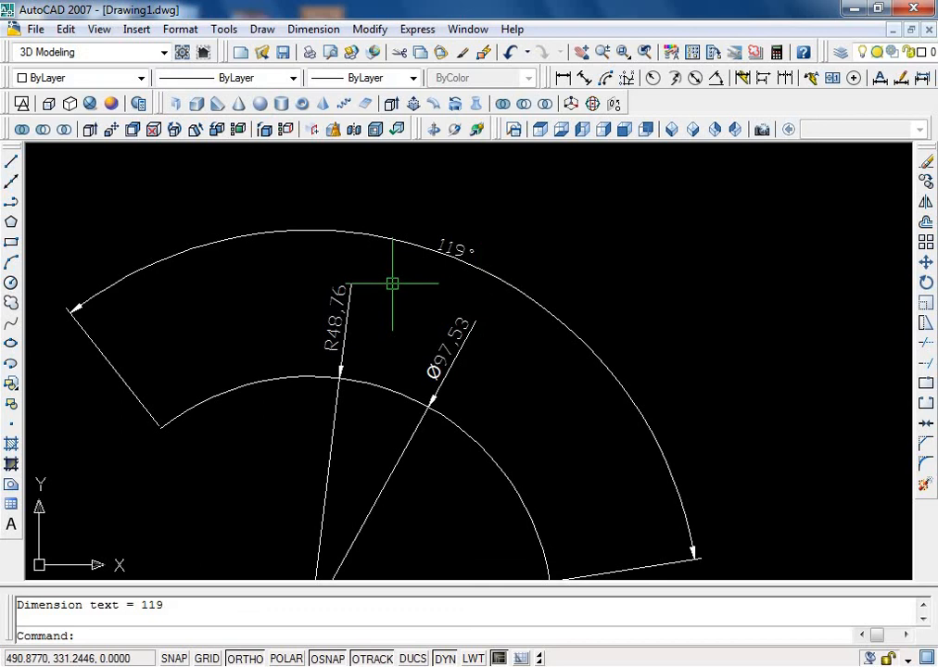
pyautogui.scroll(-4, 392, 285)
pyautogui.scroll(2, 356, 286)
pyautogui.scroll(-3, 371, 287)
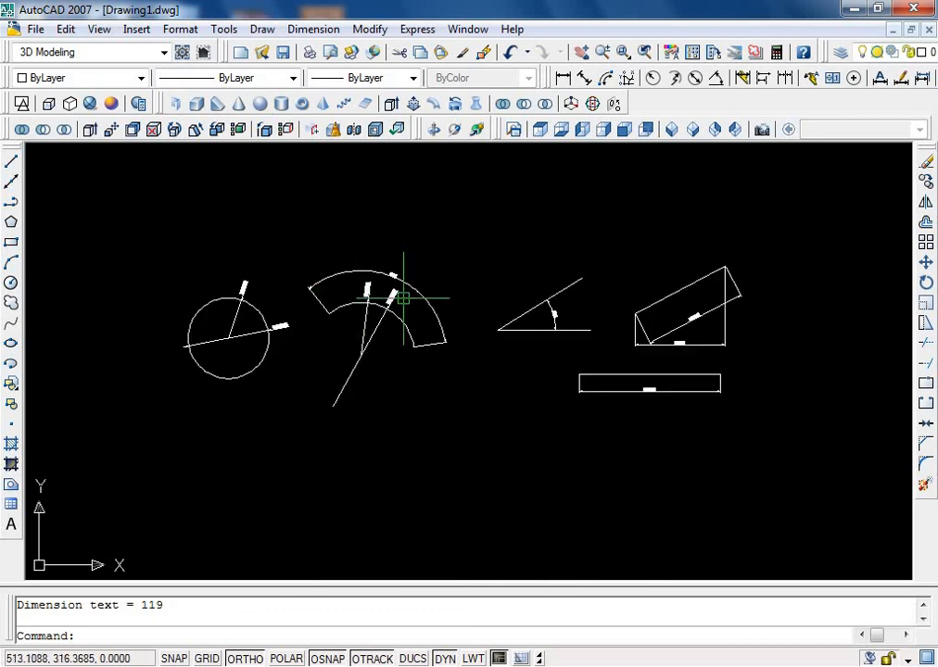